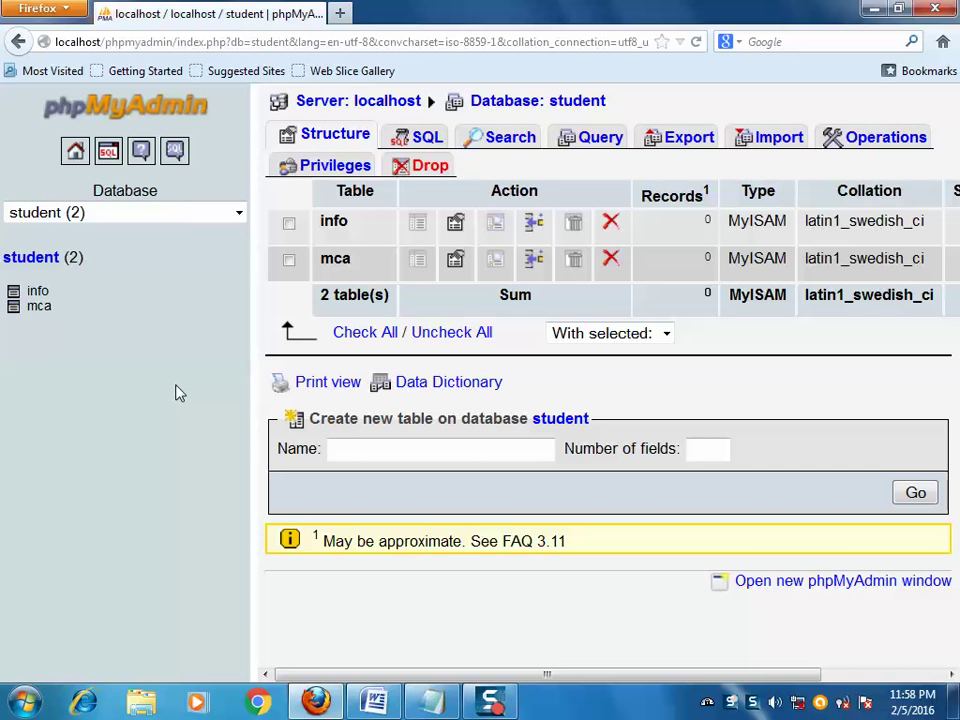
- In the Notepad notes, write a username line for root and a Pwd line with two candidate passwords, one empty
{"action": "key", "text": "alt+Tab"}
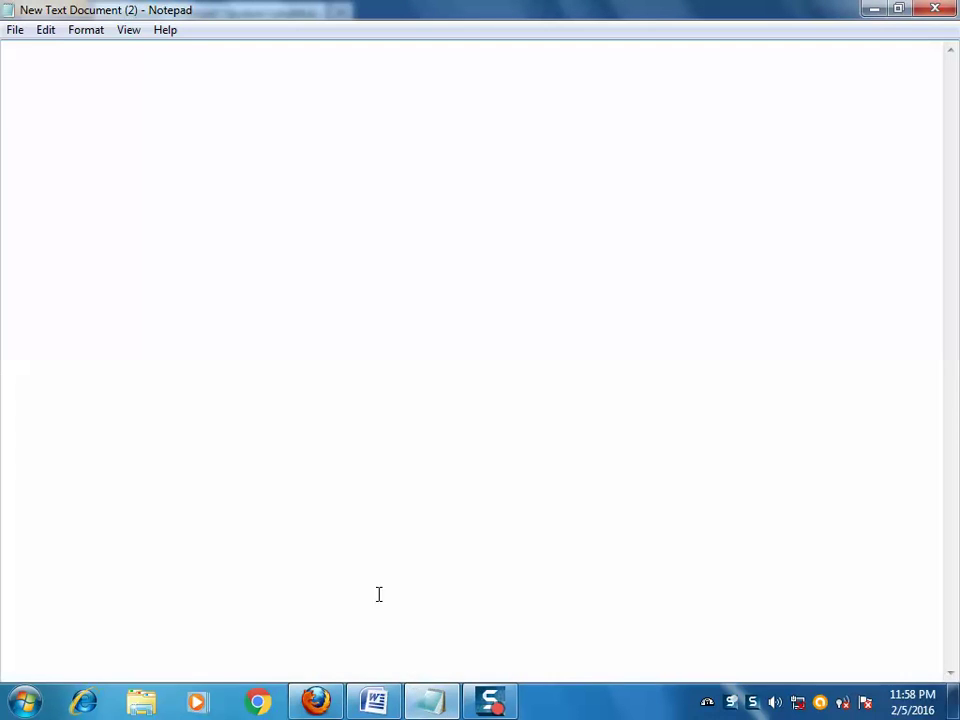
{"action": "type", "text": "username ="}
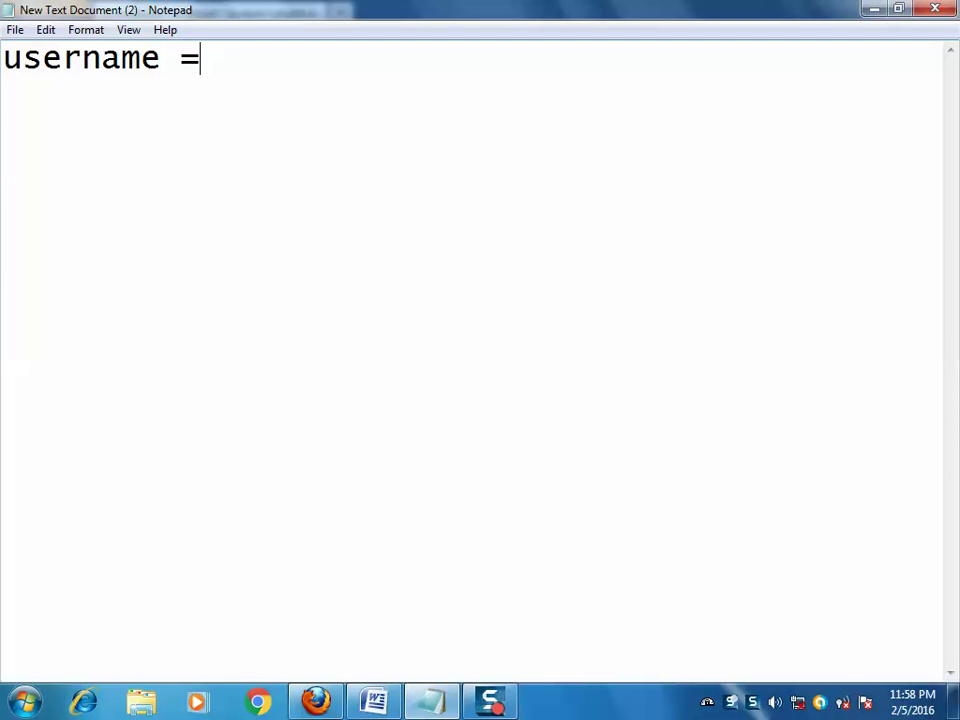
{"action": "type", "text": "\"root\""}
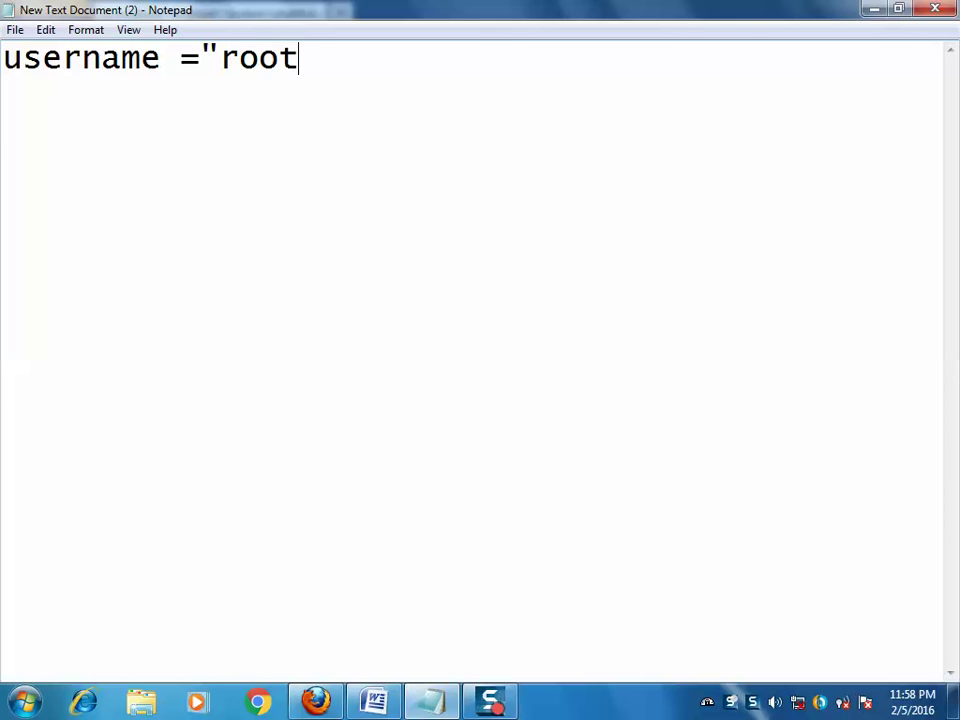
{"action": "key", "text": "Return"}
{"action": "key", "text": "Return"}
{"action": "type", "text": "Pw"}
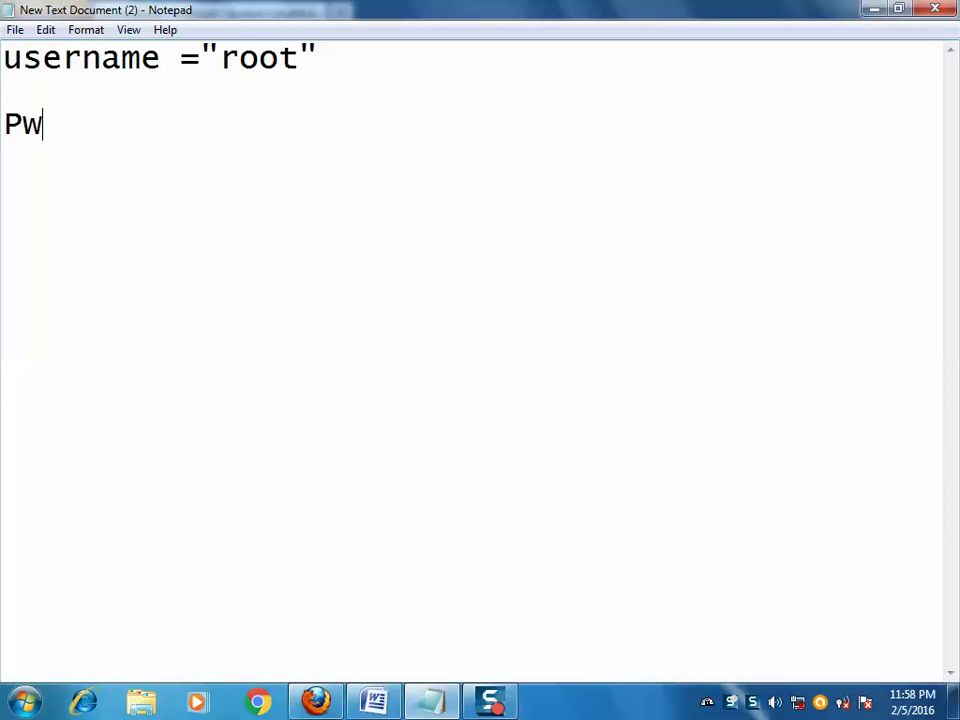
{"action": "type", "text": "d=\"\"root"}
{"action": "key", "text": "Right"}
{"action": "type", "text": ", ''"}
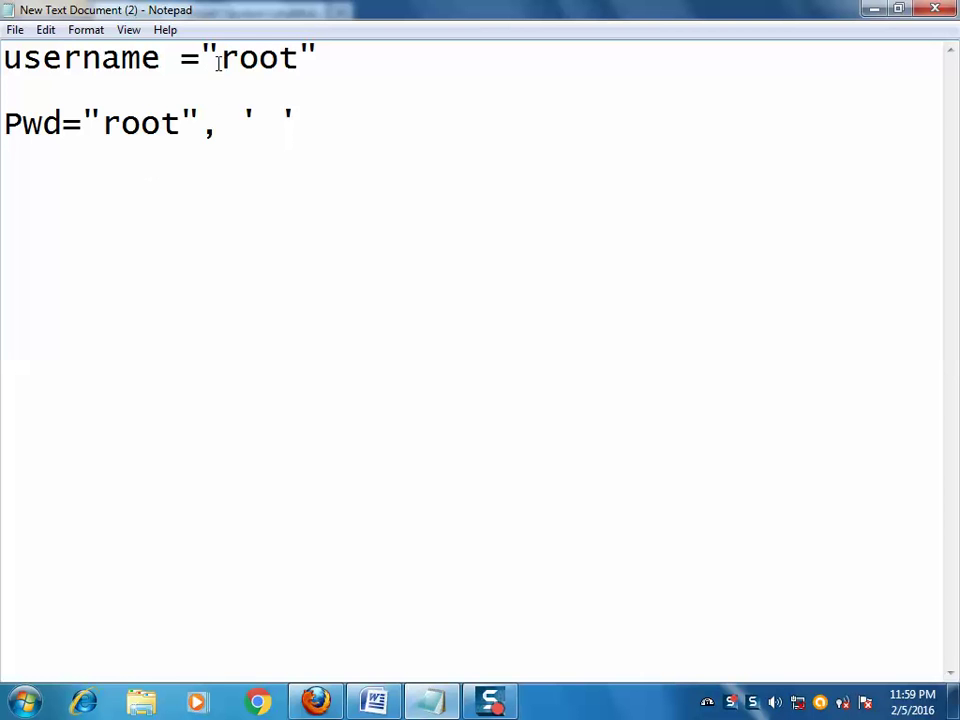
- Highlight the username and each candidate password in the notes, then minimize Notepad
{"action": "left_click_drag", "start_coordinate": [222, 57], "coordinate": [299, 60]}
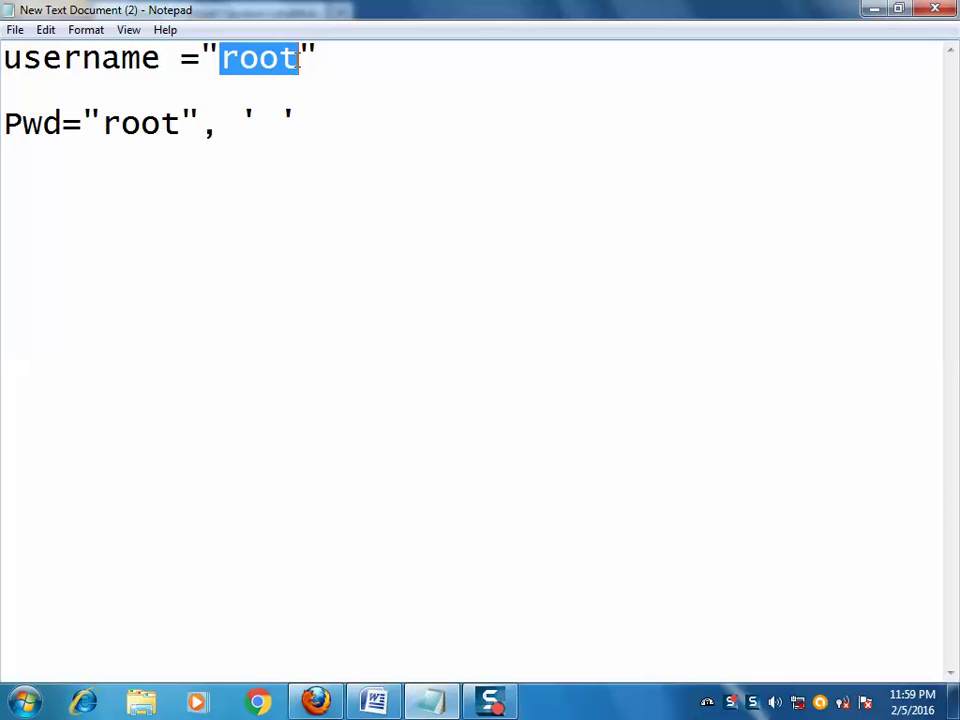
{"action": "left_click_drag", "start_coordinate": [103, 122], "coordinate": [181, 123]}
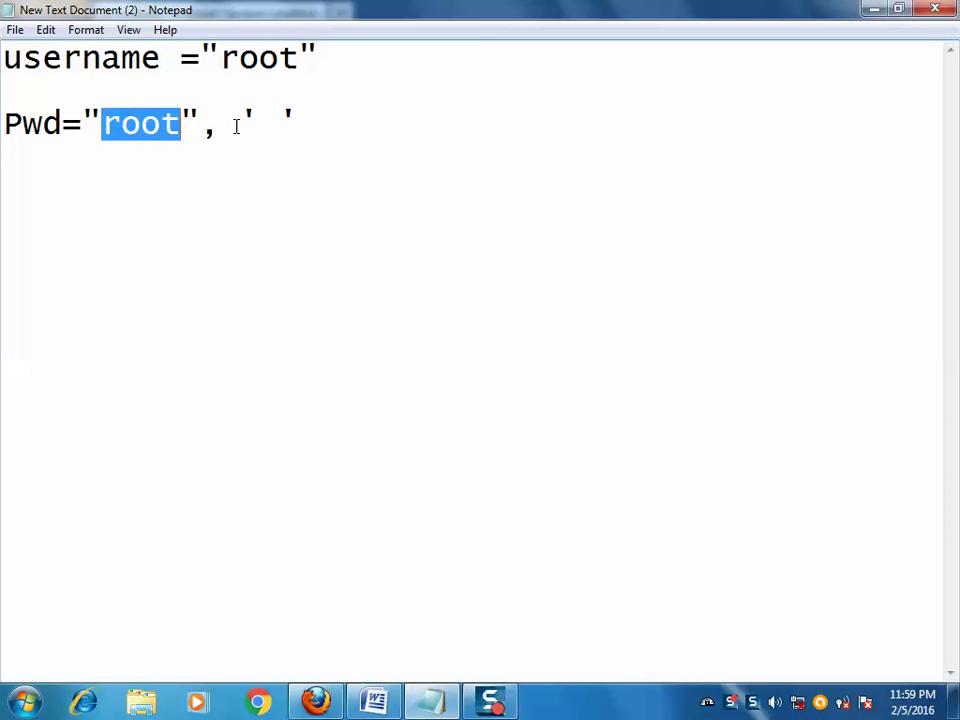
{"action": "left_click_drag", "start_coordinate": [240, 124], "coordinate": [258, 124]}
{"action": "left_click", "coordinate": [257, 124]}
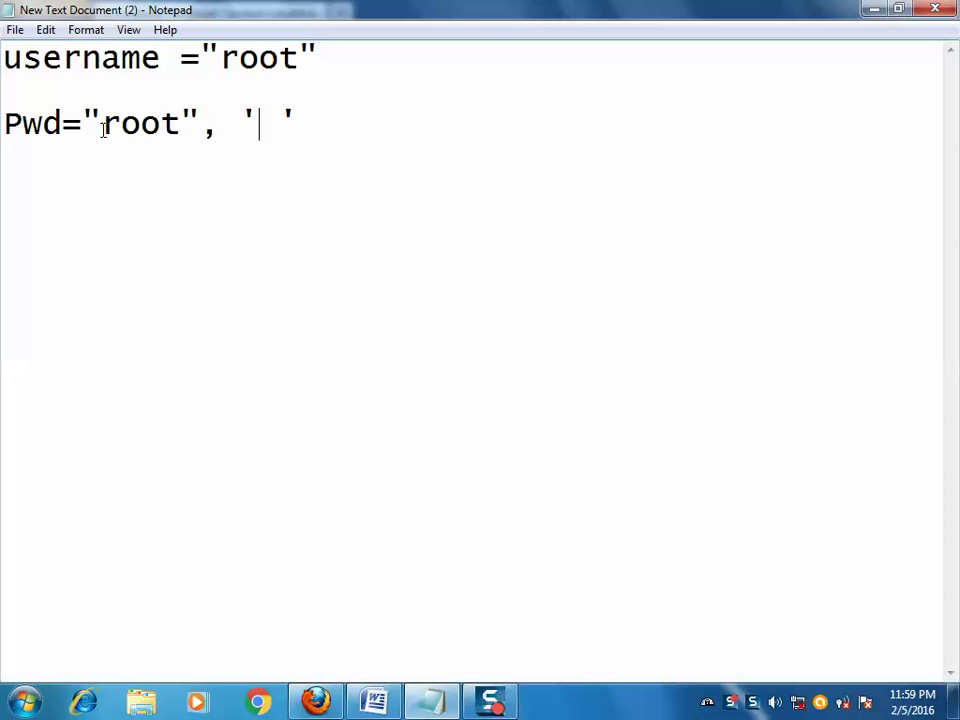
{"action": "left_click_drag", "start_coordinate": [101, 123], "coordinate": [178, 125]}
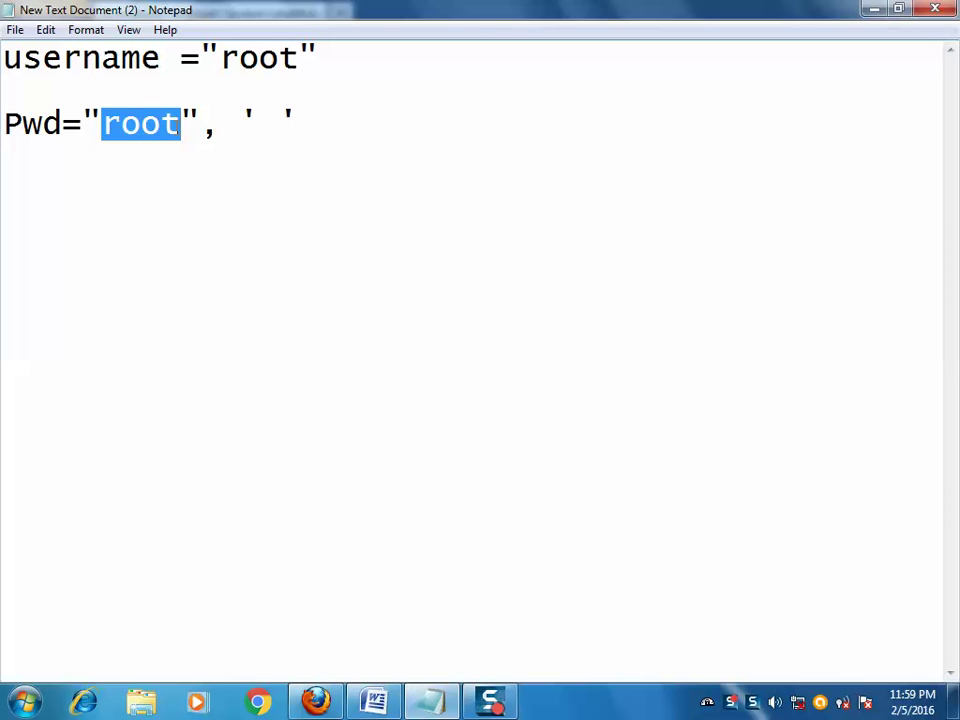
{"action": "left_click_drag", "start_coordinate": [238, 124], "coordinate": [263, 130]}
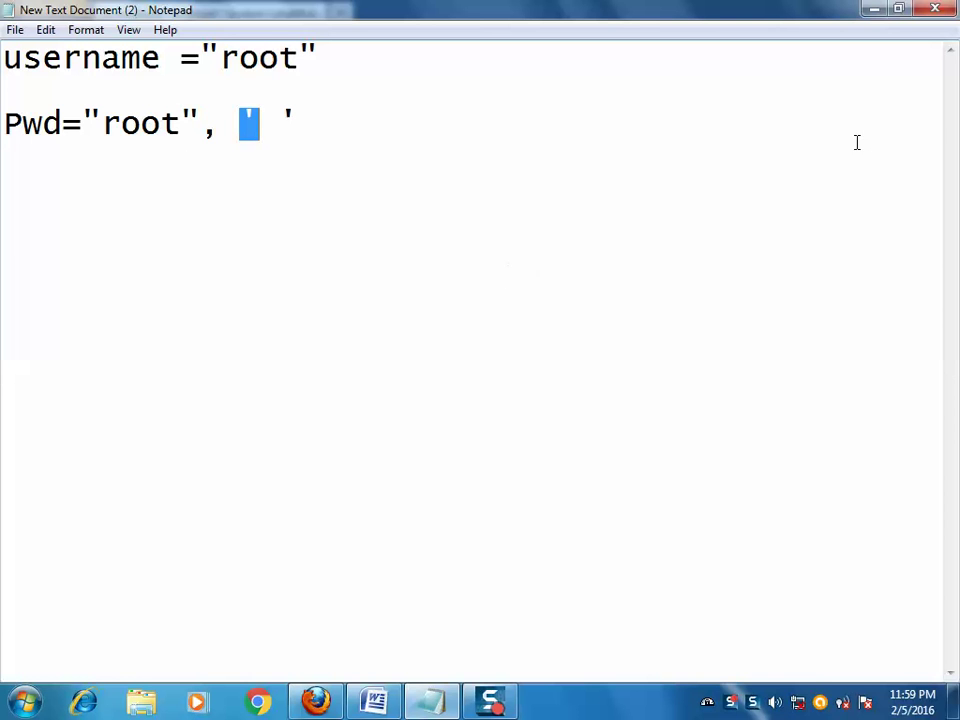
{"action": "left_click", "coordinate": [876, 10]}
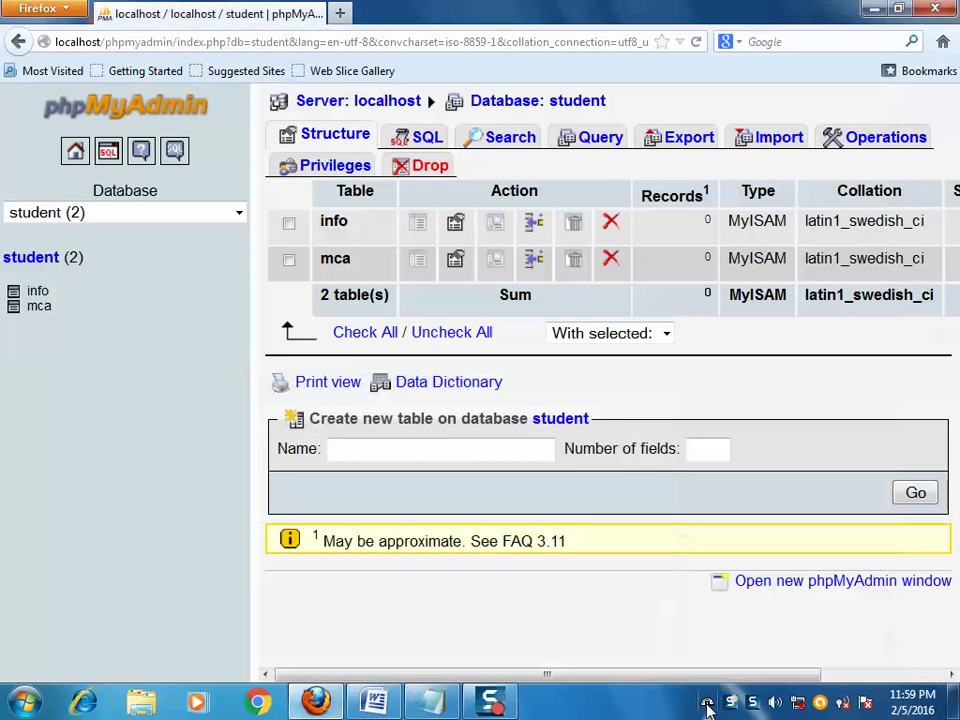
- Launch the MySQL console from the WampServer tray menu's MySQL submenu
{"action": "left_click", "coordinate": [707, 705]}
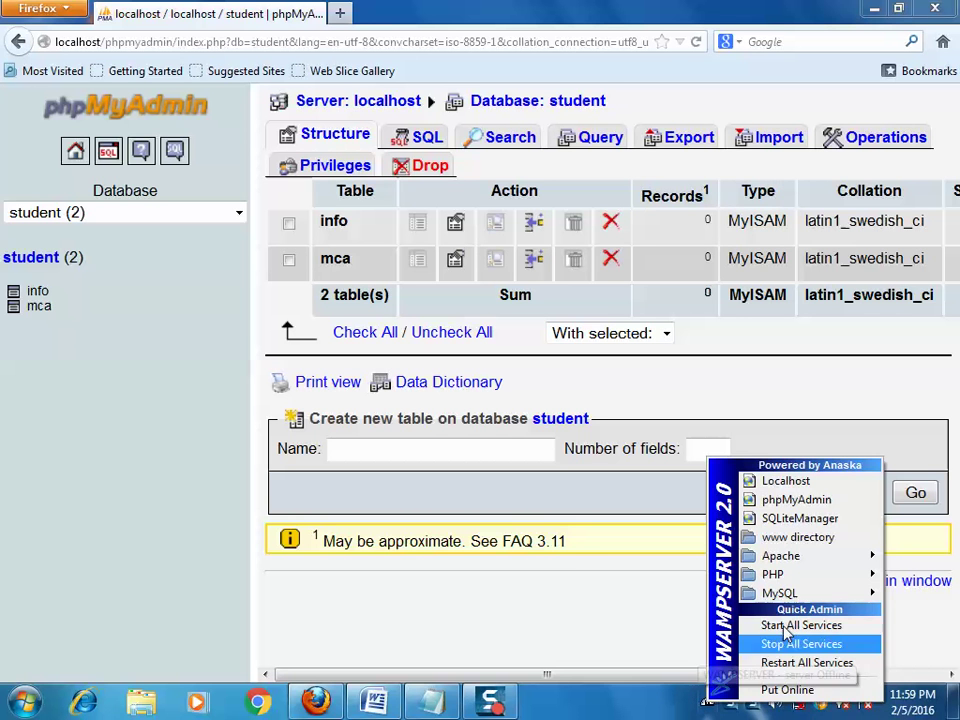
{"action": "mouse_move", "coordinate": [763, 600]}
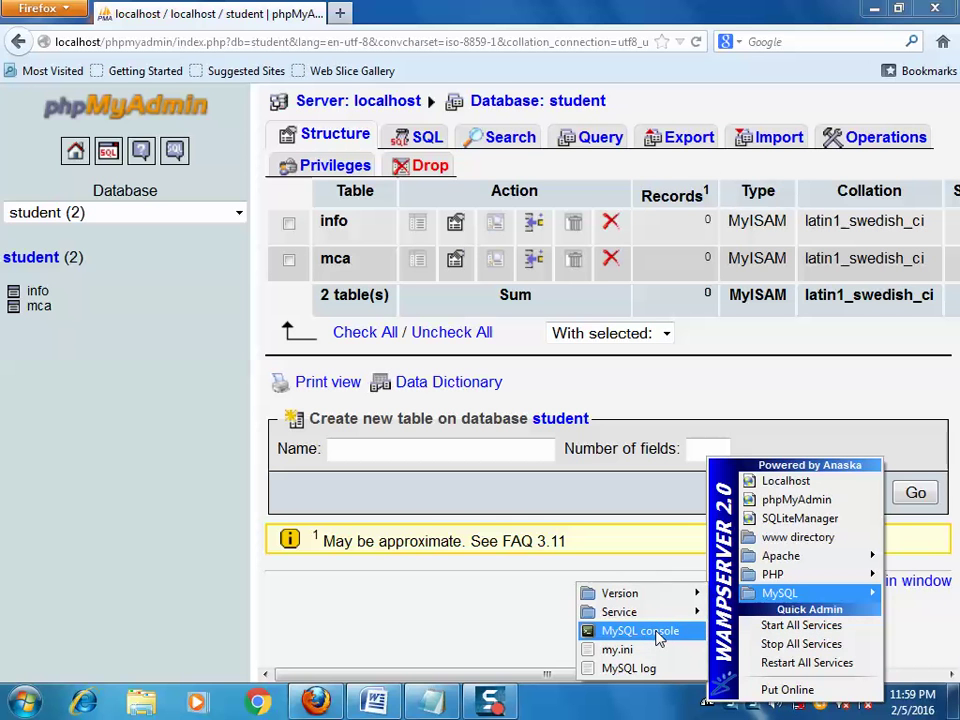
{"action": "left_click", "coordinate": [656, 638]}
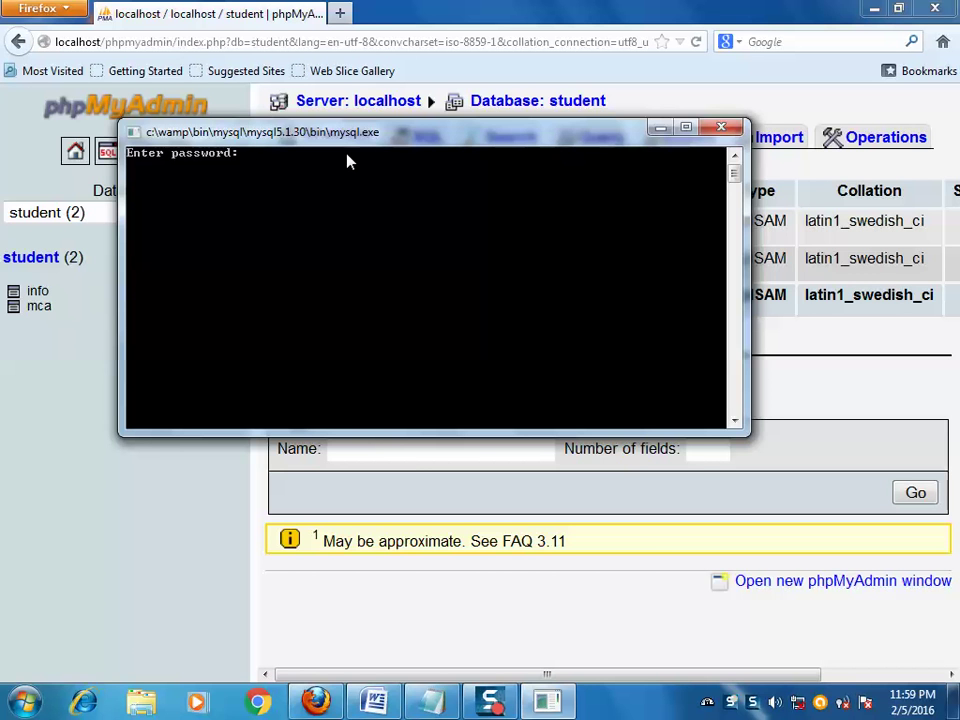
- Enter a candidate root password at the console's password prompt; access is denied
{"action": "type", "text": "****"}
{"action": "key", "text": "BackSpace"}
{"action": "key", "text": "BackSpace"}
{"action": "type", "text": "**"}
{"action": "key", "text": "Return"}
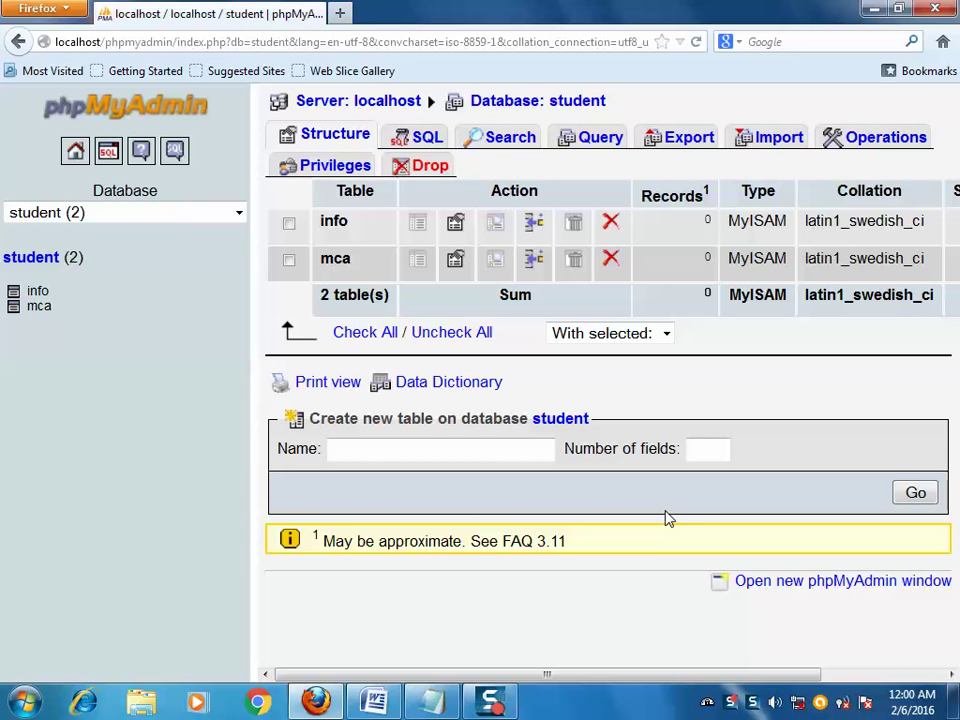
{"action": "left_click", "coordinate": [707, 701]}
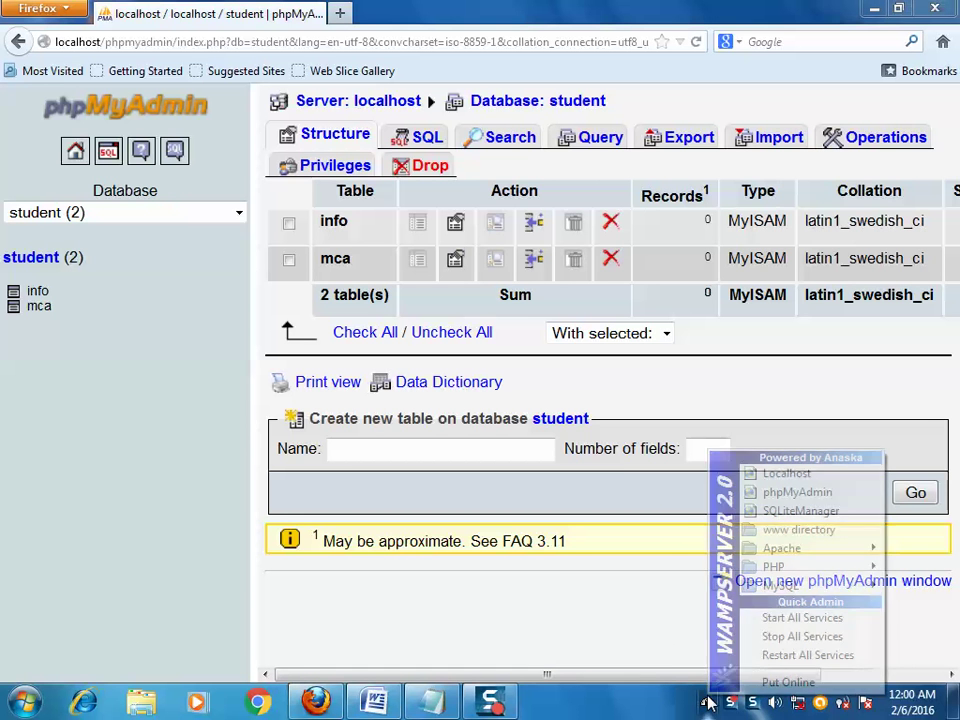
{"action": "mouse_move", "coordinate": [765, 585]}
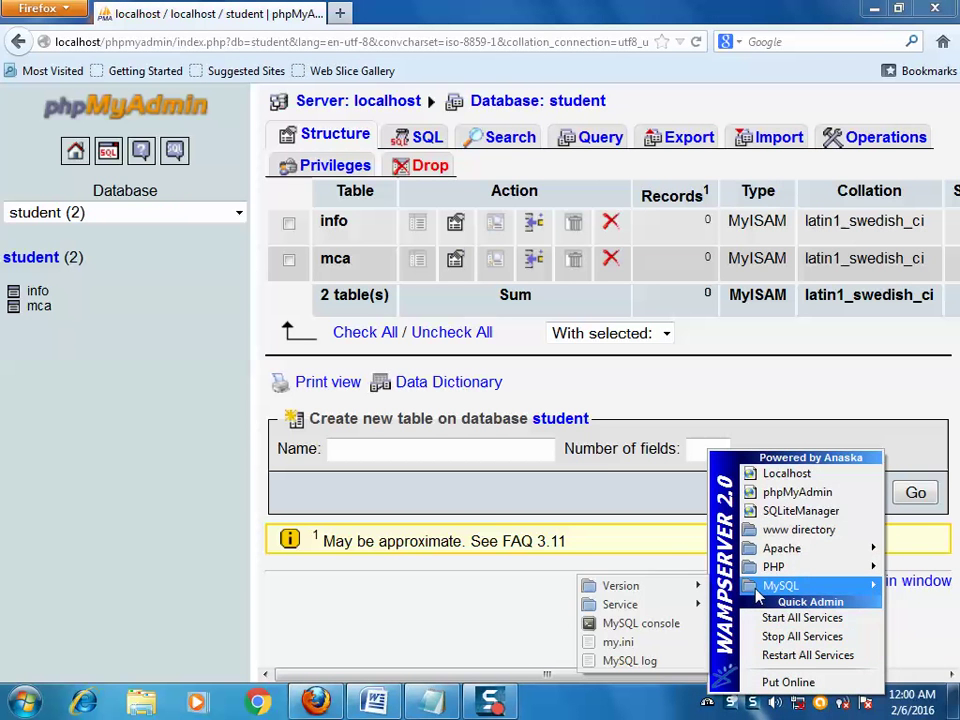
{"action": "left_click", "coordinate": [628, 630]}
{"action": "type", "text": "****"}
{"action": "key", "text": "Return"}
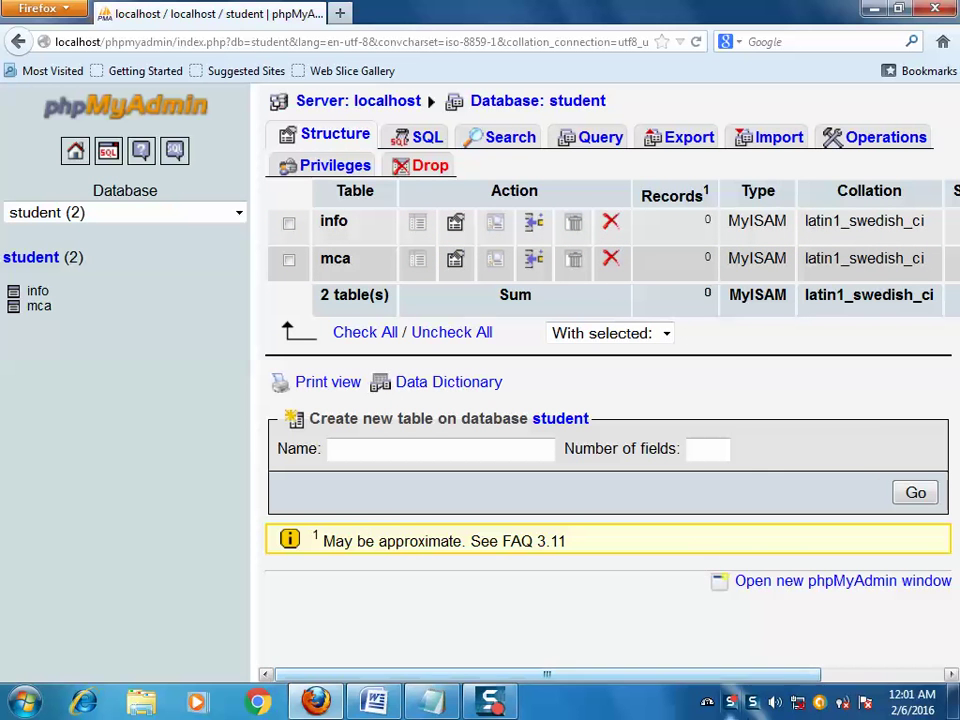
- Open the C:\wamp\www folder from the WampServer tray menu
{"action": "left_click", "coordinate": [707, 703]}
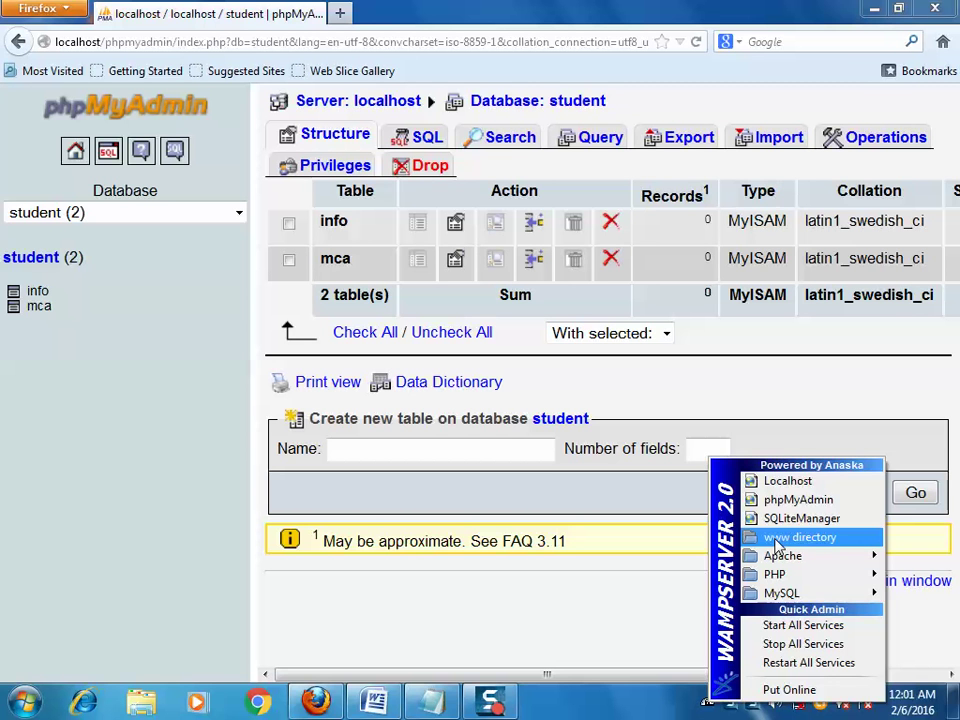
{"action": "mouse_move", "coordinate": [811, 555]}
{"action": "left_click", "coordinate": [797, 539]}
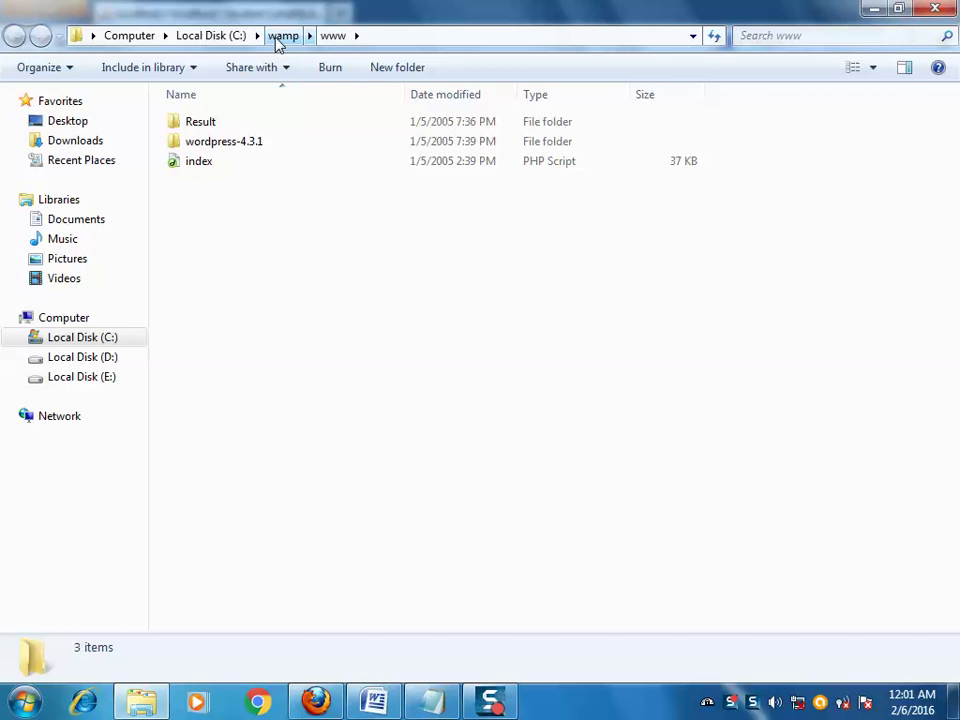
- Browse from www up to the wamp\apps\phpmyadmin3.0.1.1 folder
{"action": "left_click", "coordinate": [278, 37]}
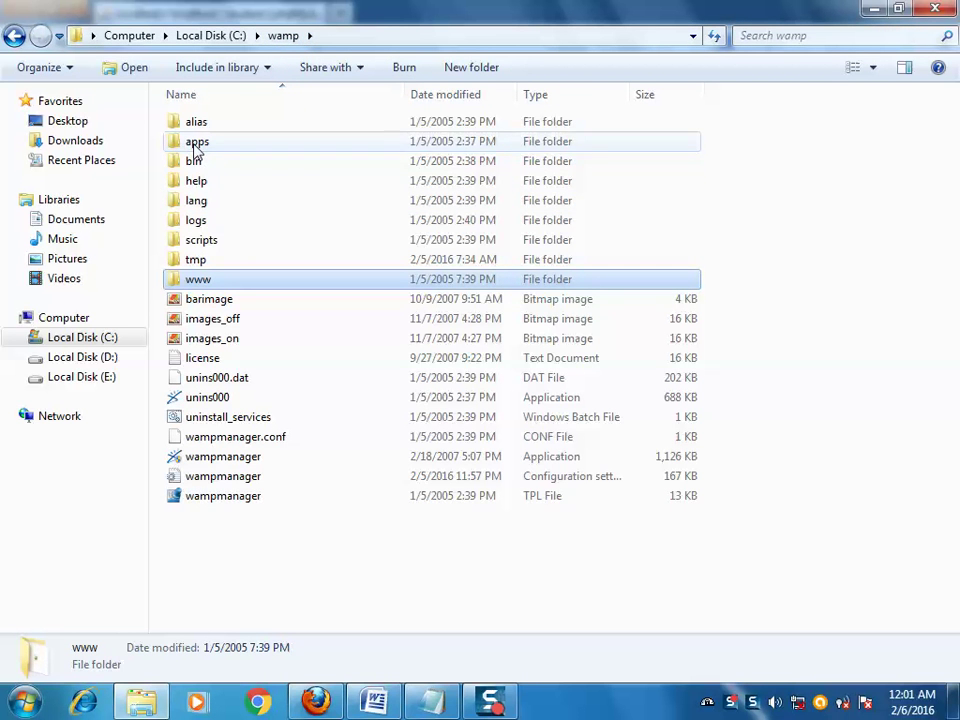
{"action": "left_click", "coordinate": [198, 146]}
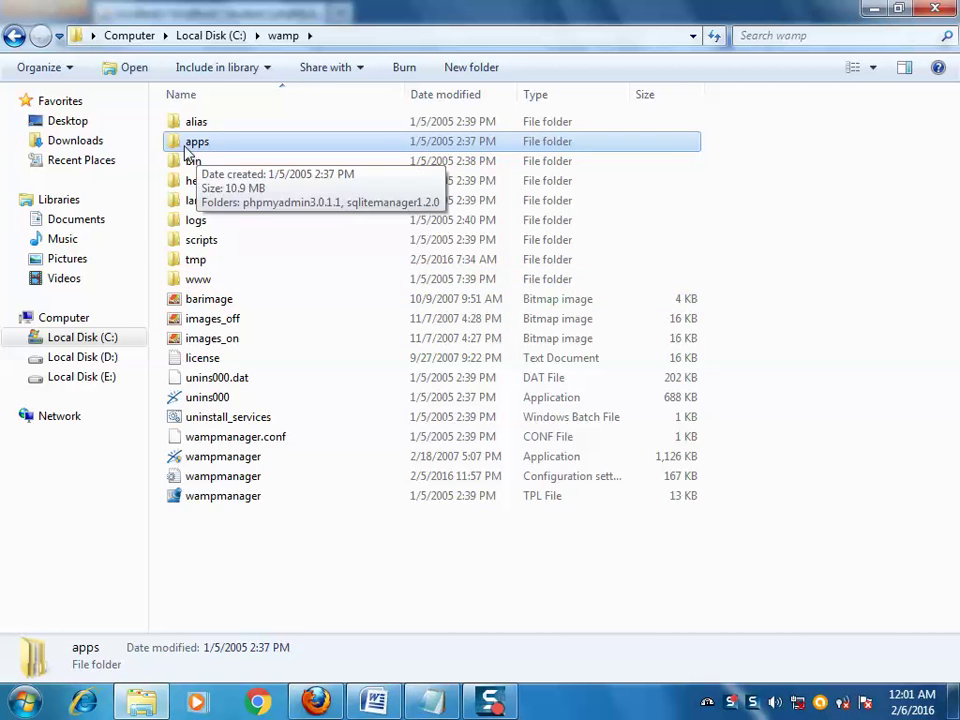
{"action": "double_click", "coordinate": [189, 146]}
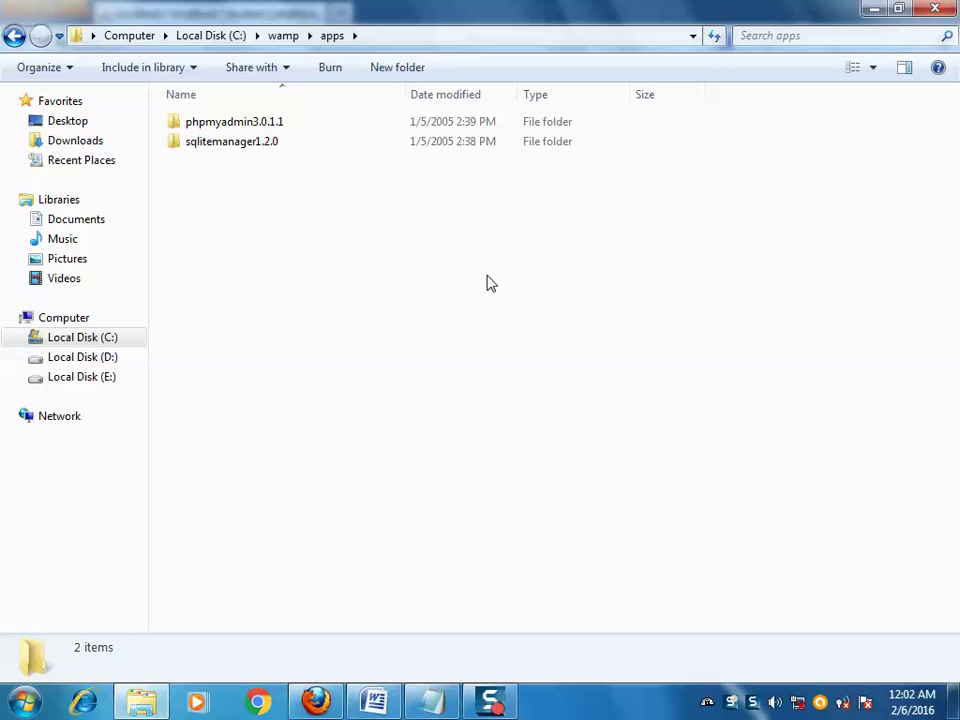
{"action": "double_click", "coordinate": [229, 135]}
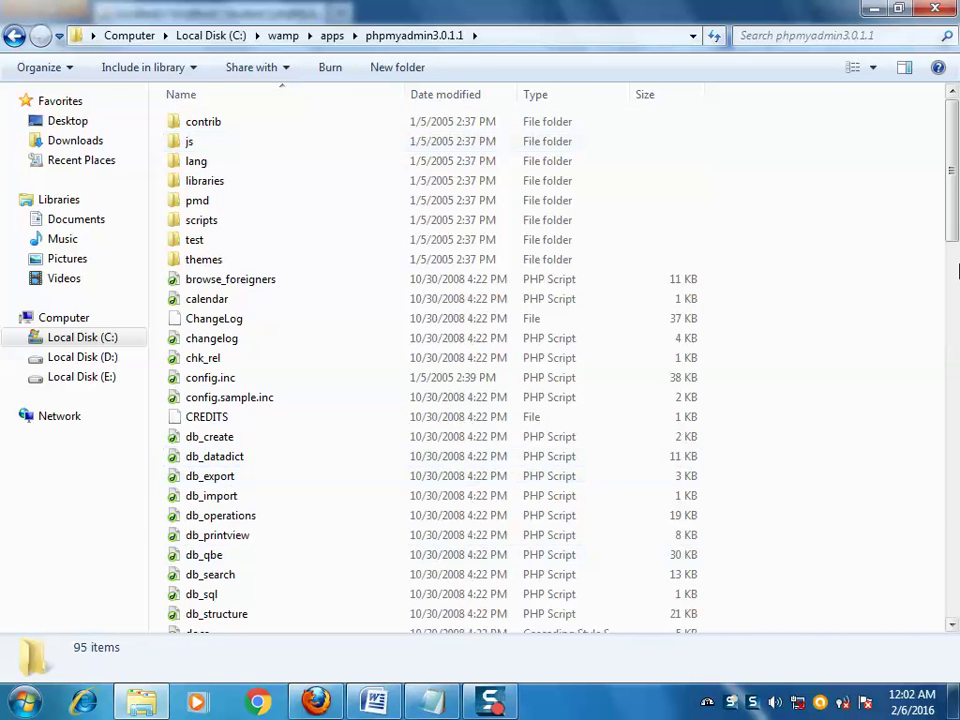
{"action": "scroll", "coordinate": [955, 205], "scroll_direction": "down", "scroll_amount": 1}
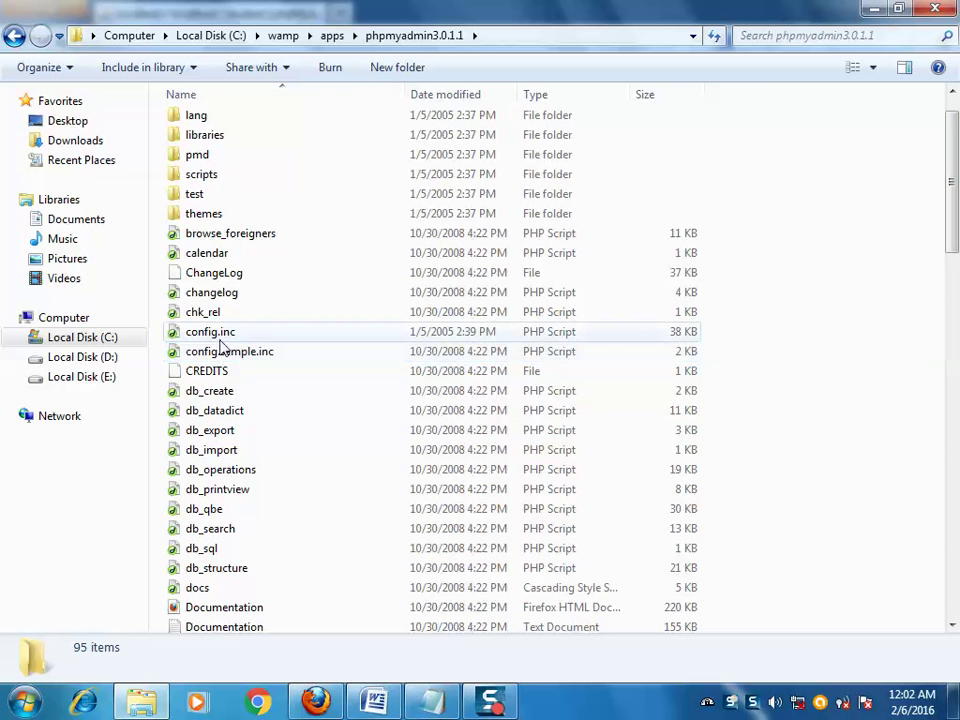
- Open config.inc in Notepad through Open with > Other Programs
{"action": "left_click", "coordinate": [256, 343]}
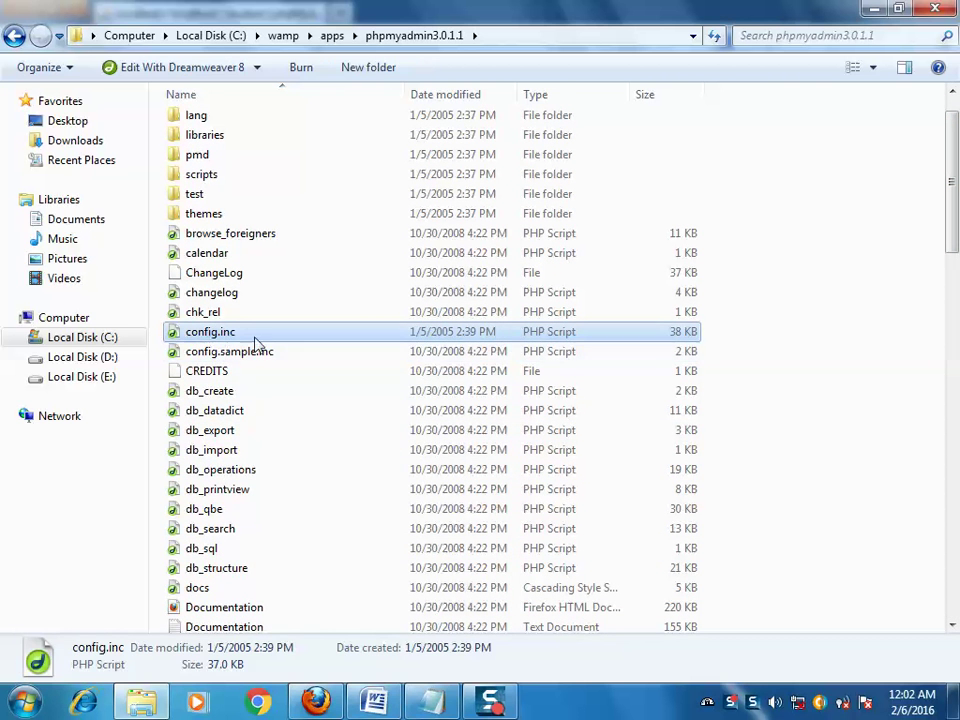
{"action": "right_click", "coordinate": [201, 341]}
{"action": "left_click", "coordinate": [248, 392]}
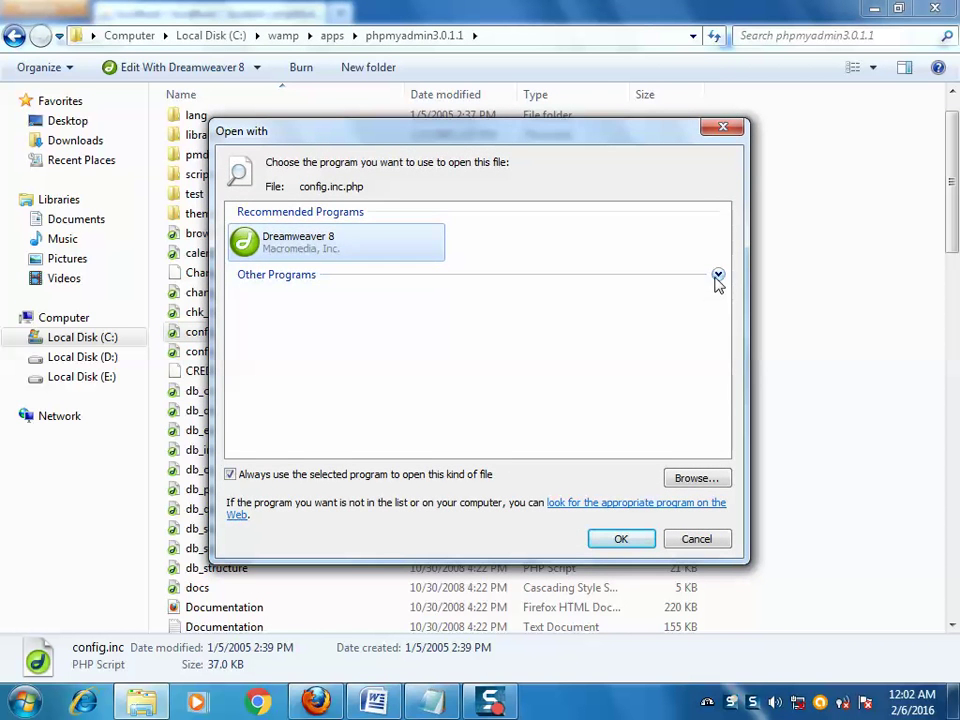
{"action": "left_click", "coordinate": [717, 278]}
{"action": "left_click", "coordinate": [287, 434]}
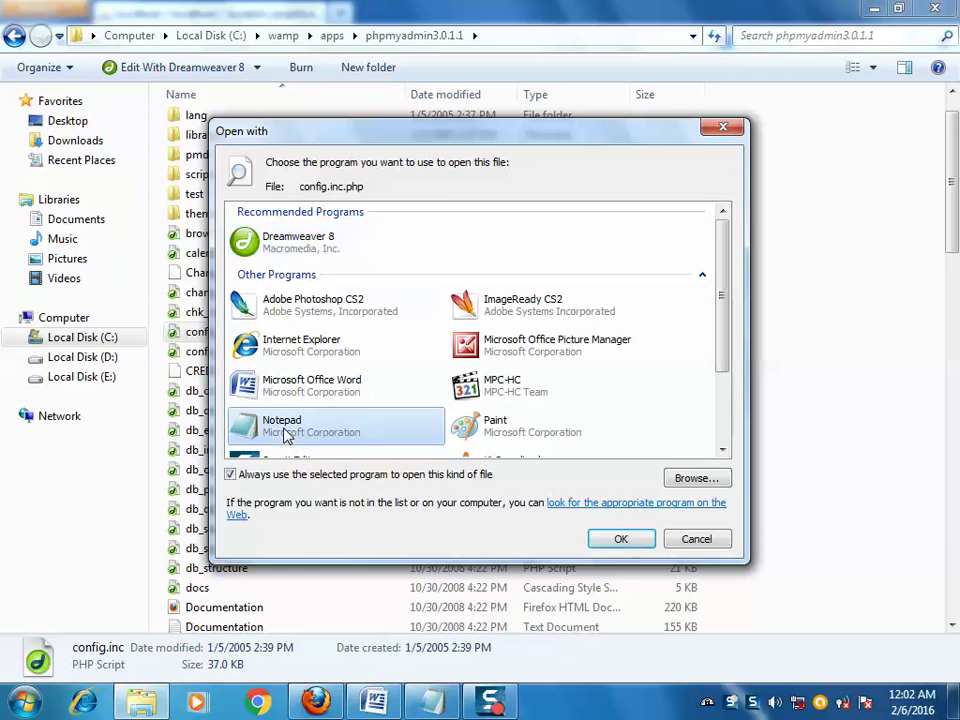
{"action": "left_click", "coordinate": [627, 539]}
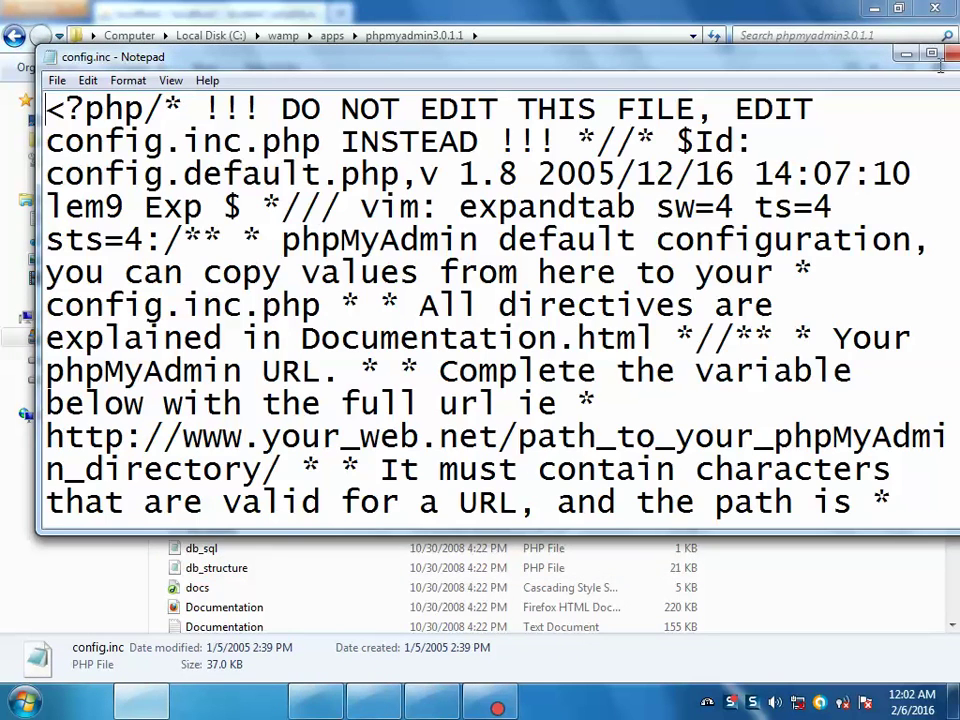
- Maximize Notepad and search config.inc for the first 'root' entry
{"action": "left_click", "coordinate": [932, 52]}
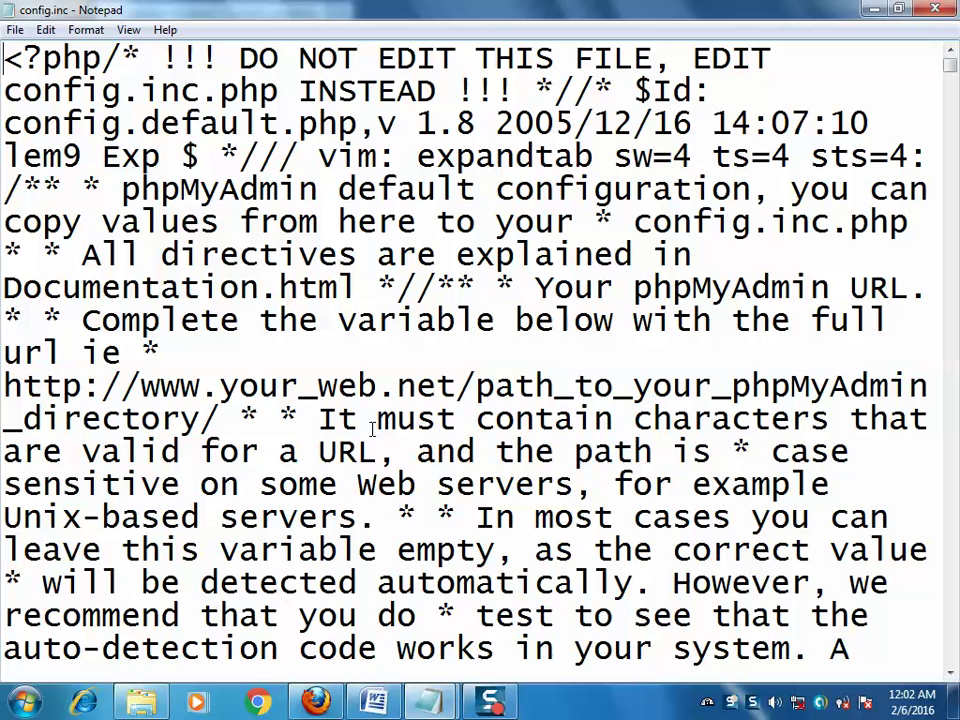
{"action": "key", "text": "ctrl+f"}
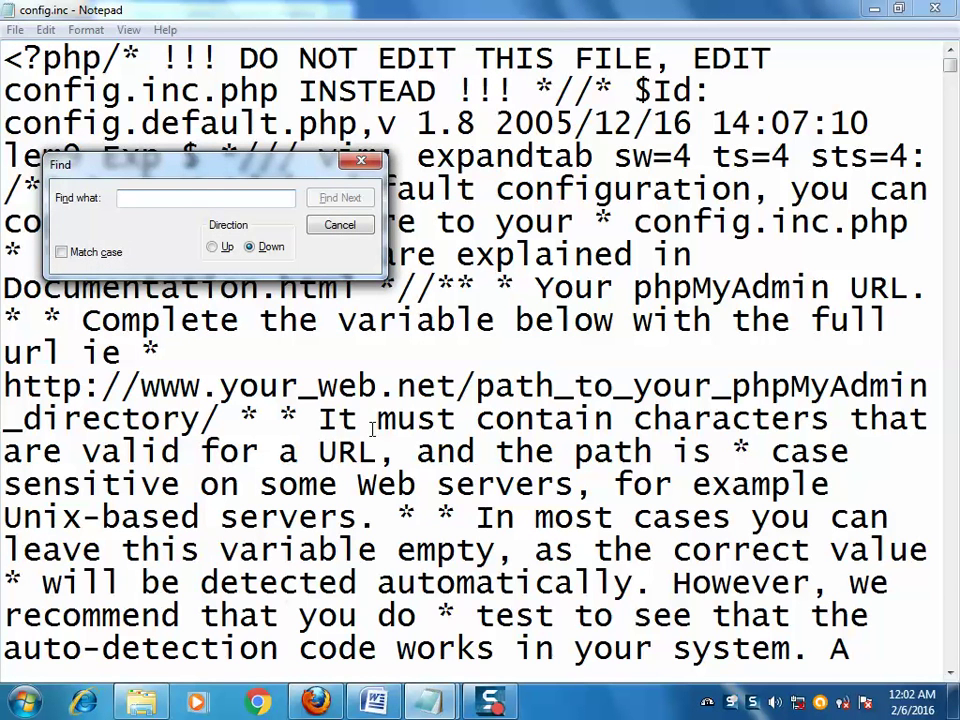
{"action": "type", "text": "root"}
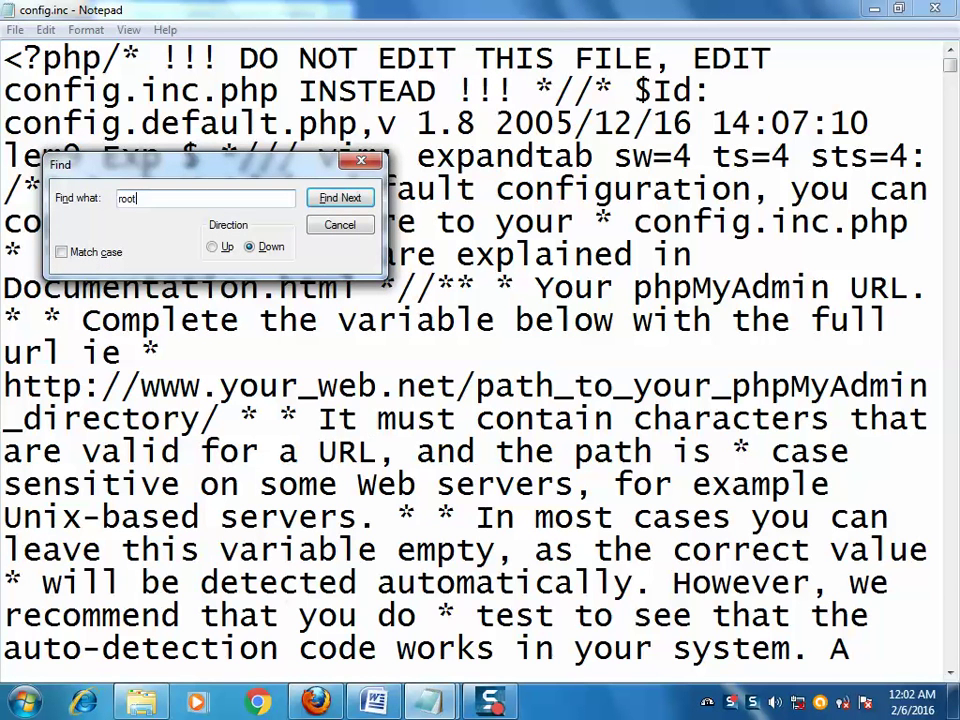
{"action": "key", "text": "Return"}
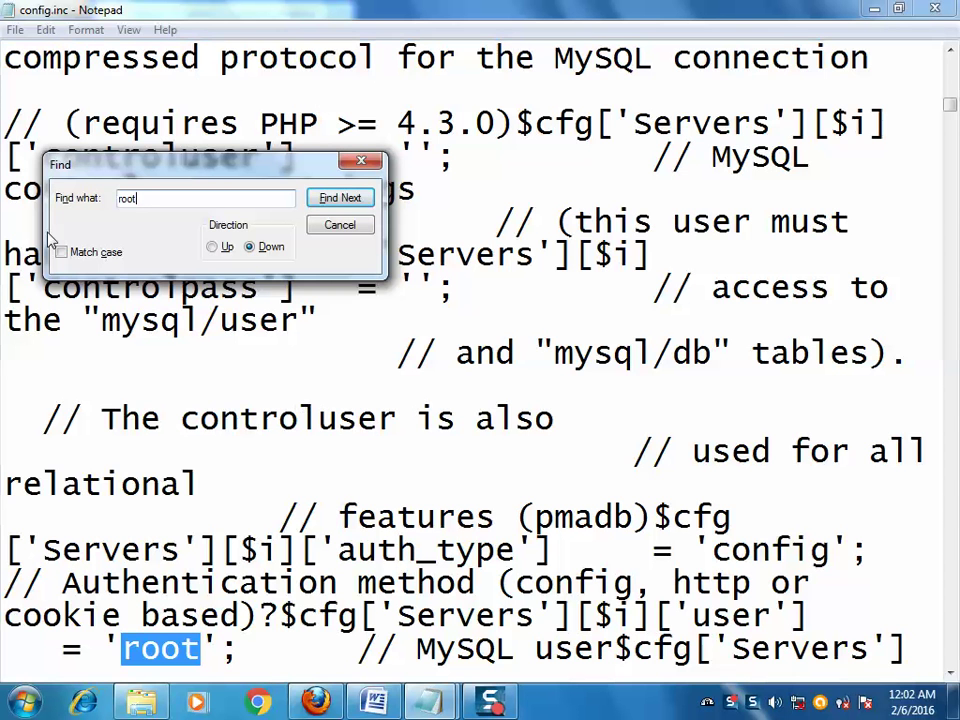
{"action": "left_click", "coordinate": [376, 162]}
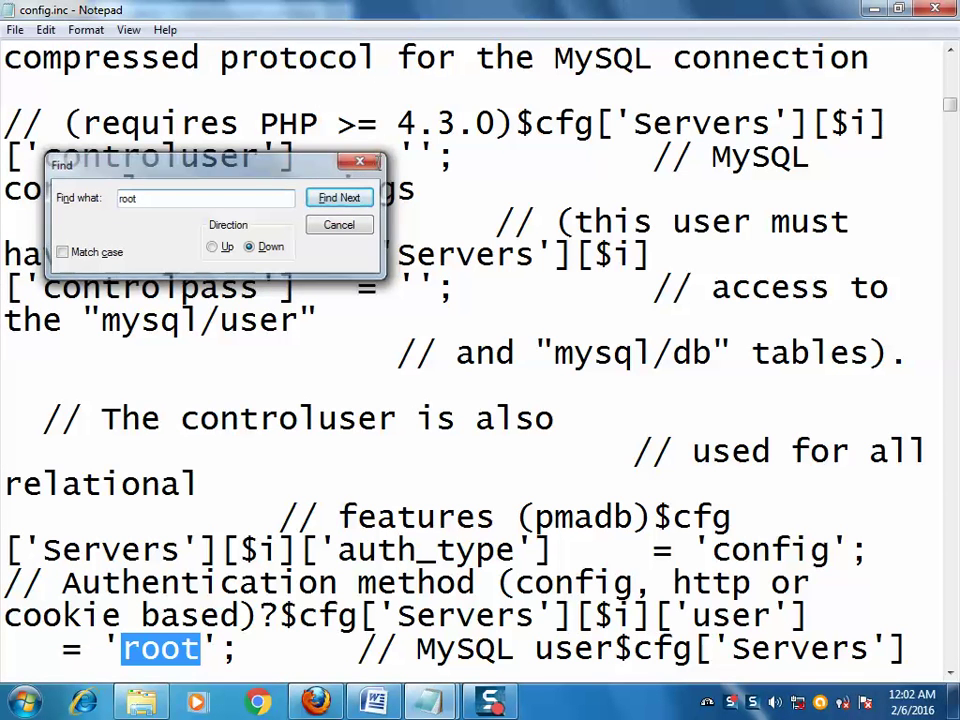
{"action": "scroll", "coordinate": [712, 312], "scroll_direction": "down", "scroll_amount": 3}
- Type the root account's password into the empty password setting below user 'root'
{"action": "left_click_drag", "start_coordinate": [712, 353], "coordinate": [771, 353]}
{"action": "left_click_drag", "start_coordinate": [103, 386], "coordinate": [200, 386]}
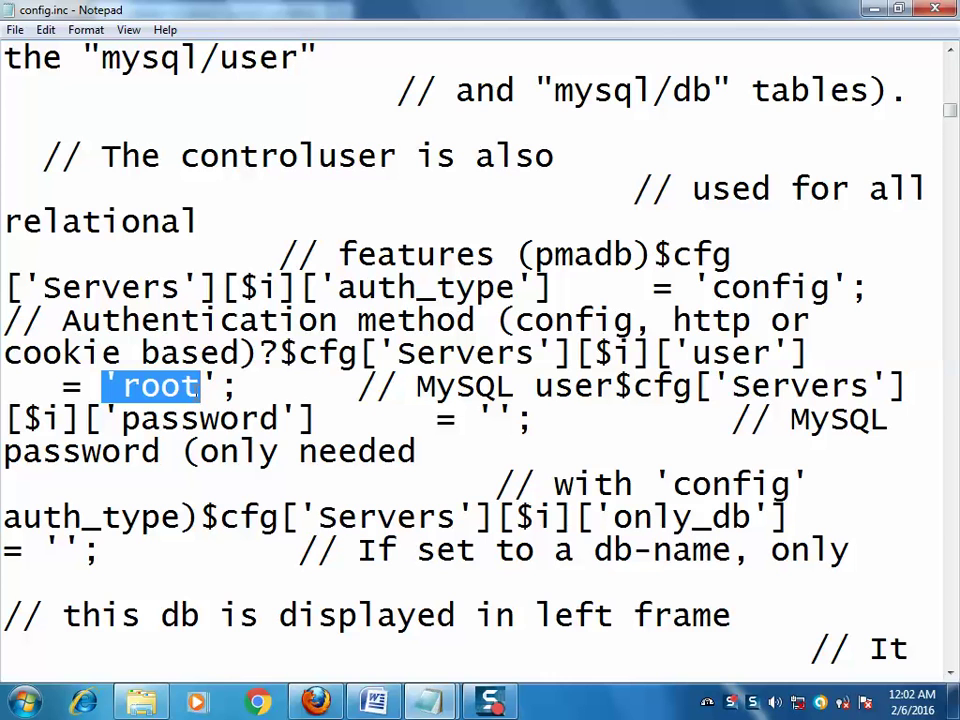
{"action": "left_click_drag", "start_coordinate": [722, 390], "coordinate": [830, 388]}
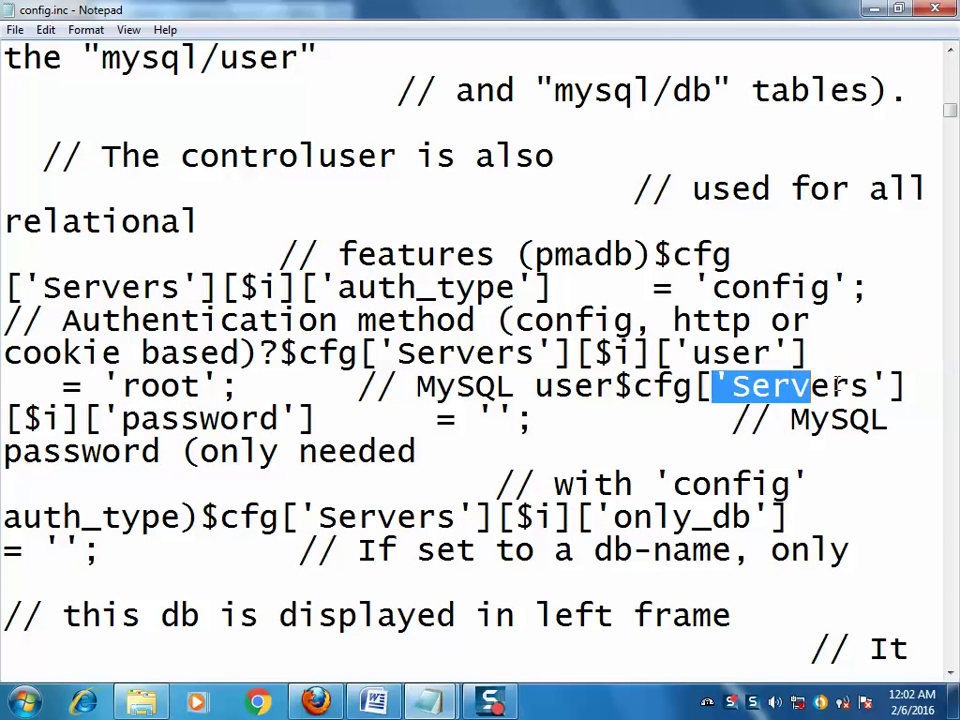
{"action": "left_click_drag", "start_coordinate": [122, 419], "coordinate": [200, 419]}
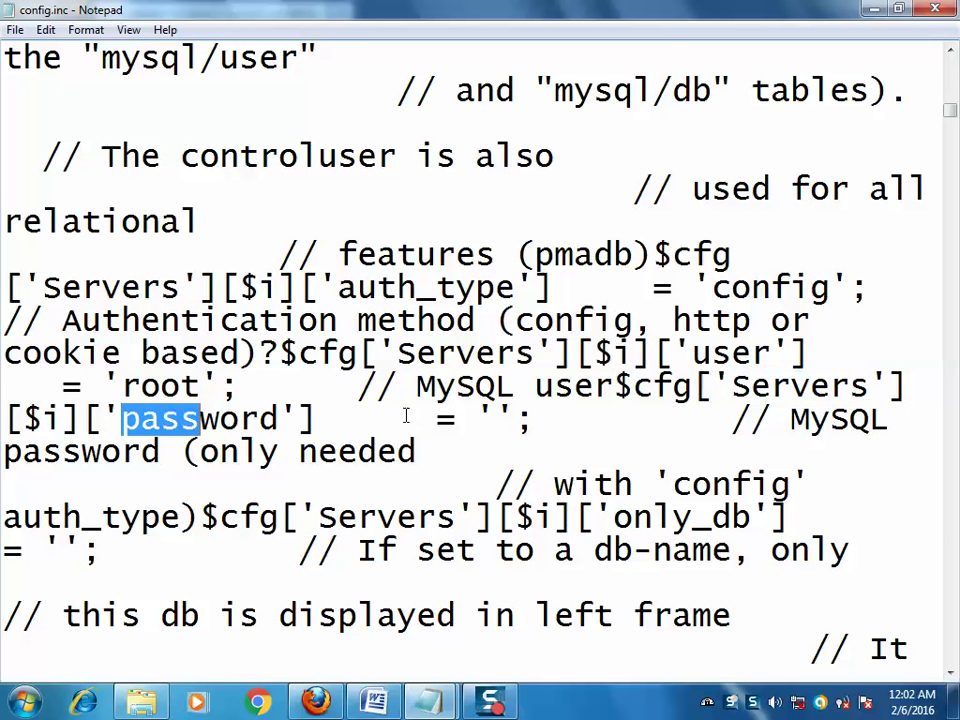
{"action": "left_click", "coordinate": [493, 419]}
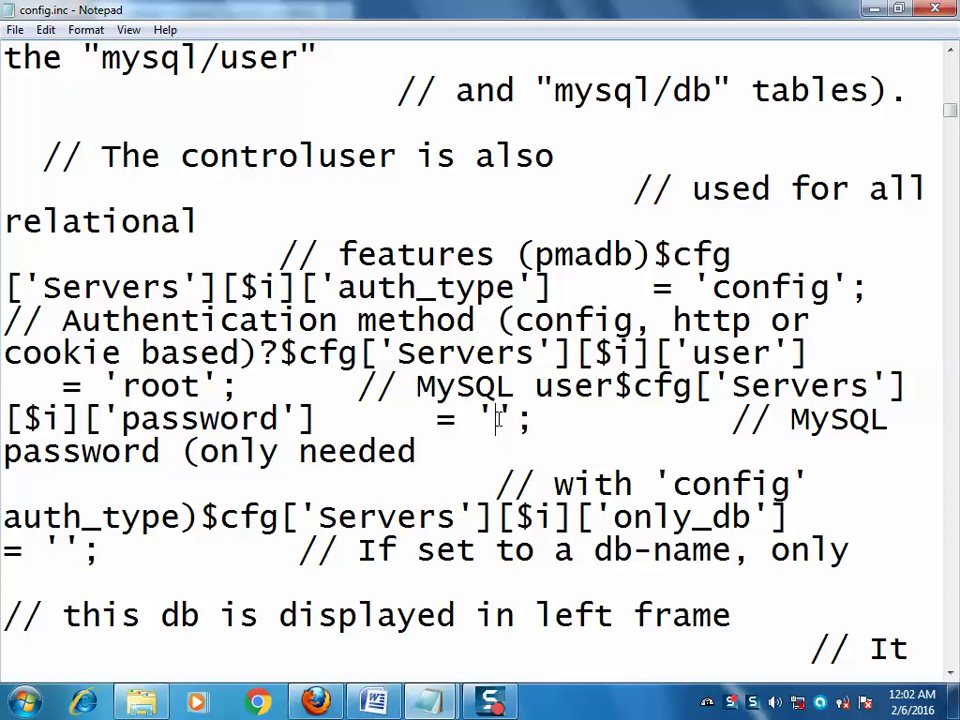
{"action": "type", "text": "root"}
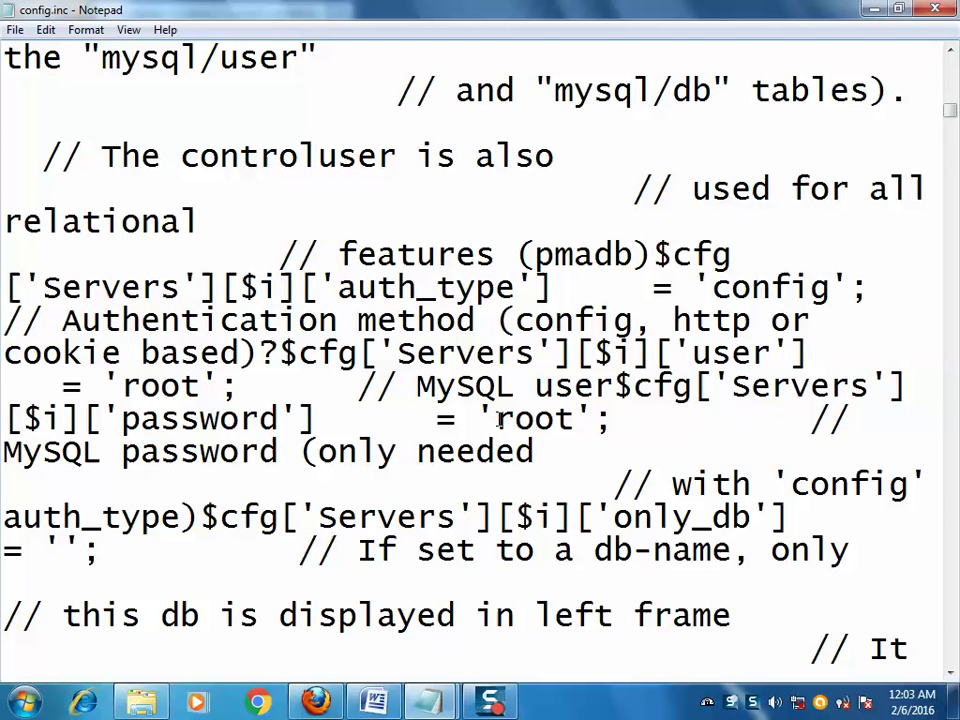
- Reload the phpMyAdmin student database page in Firefox
{"action": "left_click", "coordinate": [316, 702]}
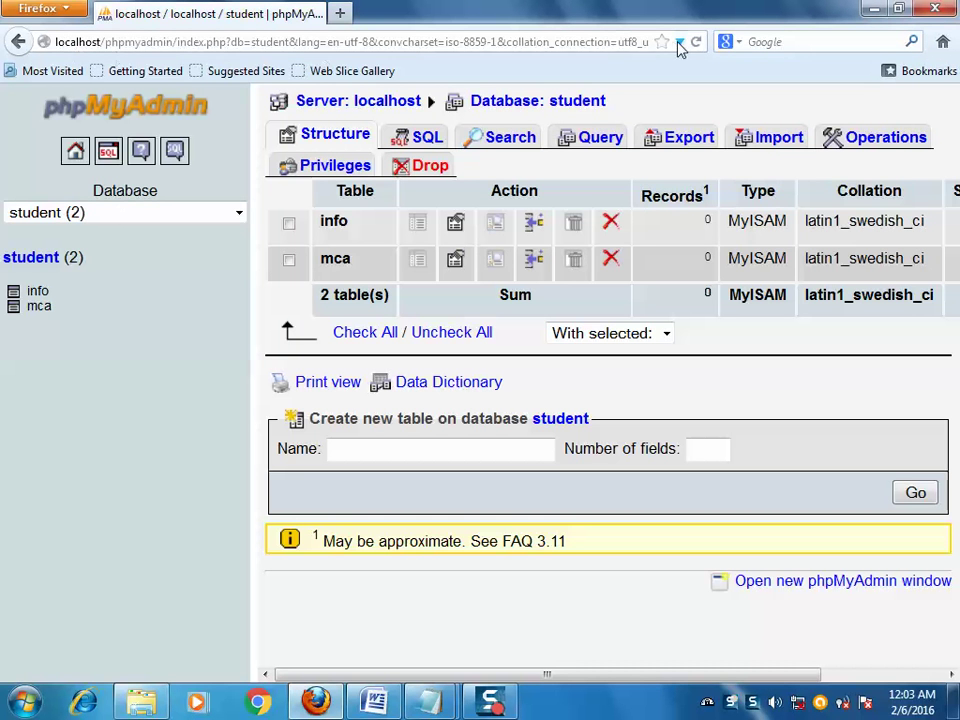
{"action": "left_click", "coordinate": [696, 44]}
{"action": "mouse_move", "coordinate": [433, 712]}
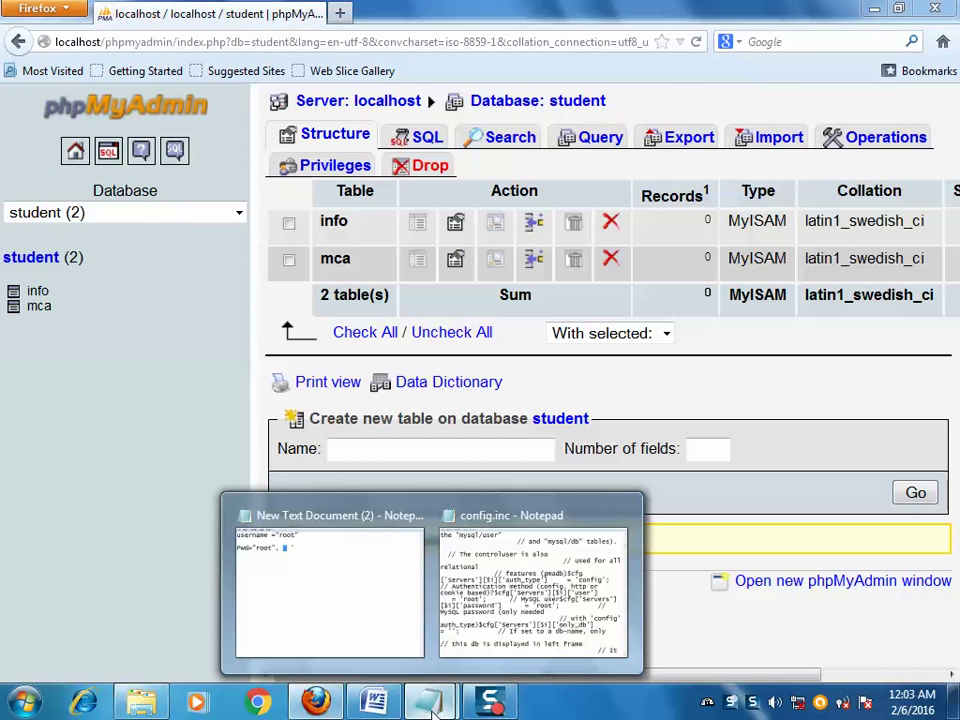
{"action": "left_click", "coordinate": [455, 500]}
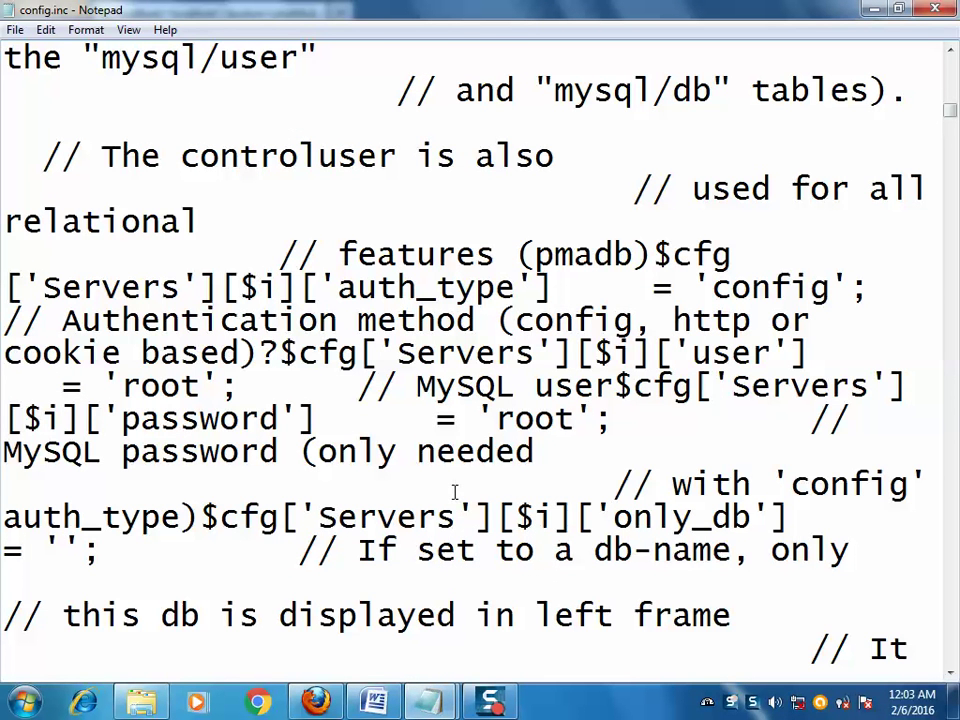
{"action": "left_click", "coordinate": [316, 702]}
{"action": "left_click", "coordinate": [432, 40]}
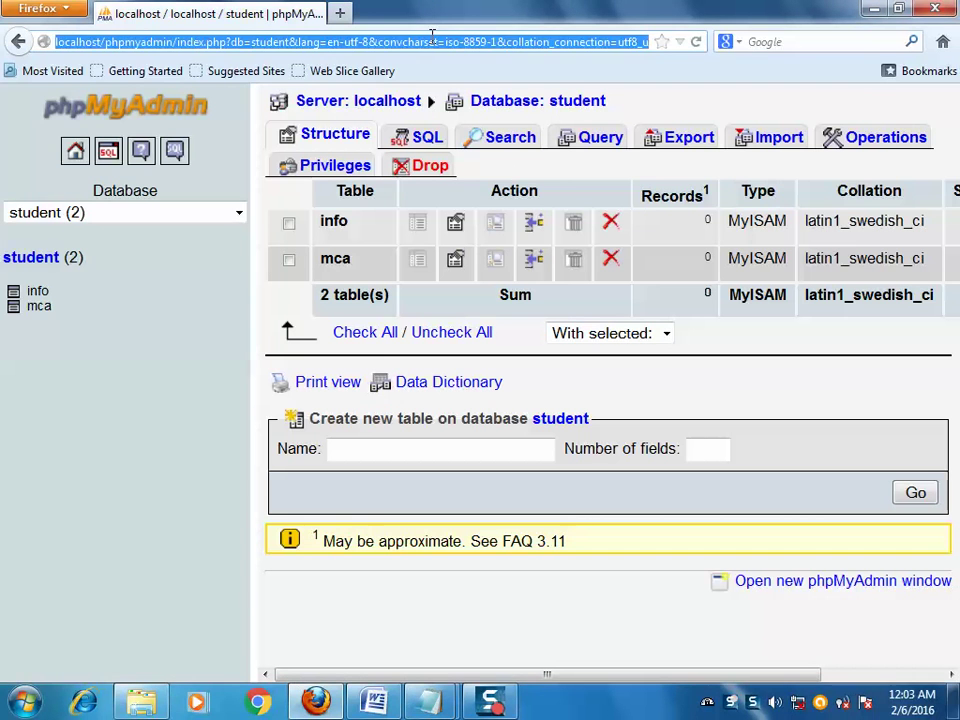
{"action": "key", "text": "Return"}
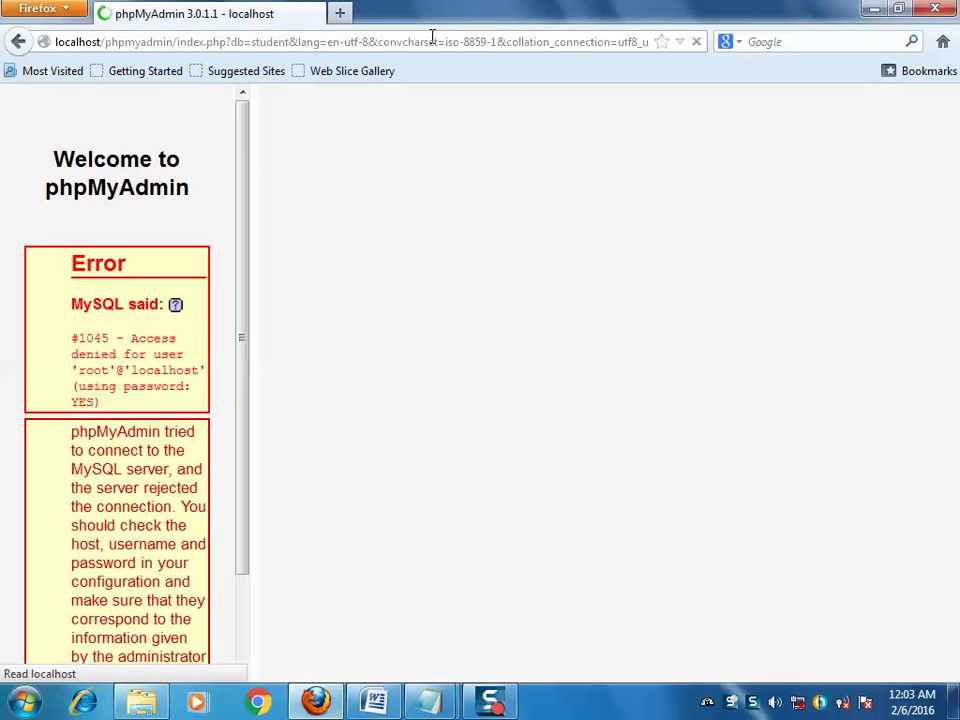
- Highlight 'root'@'localhost' and 'using password: YES' in error #1045, then show WampServer's MySQL menu
{"action": "left_click_drag", "start_coordinate": [620, 312], "coordinate": [764, 315]}
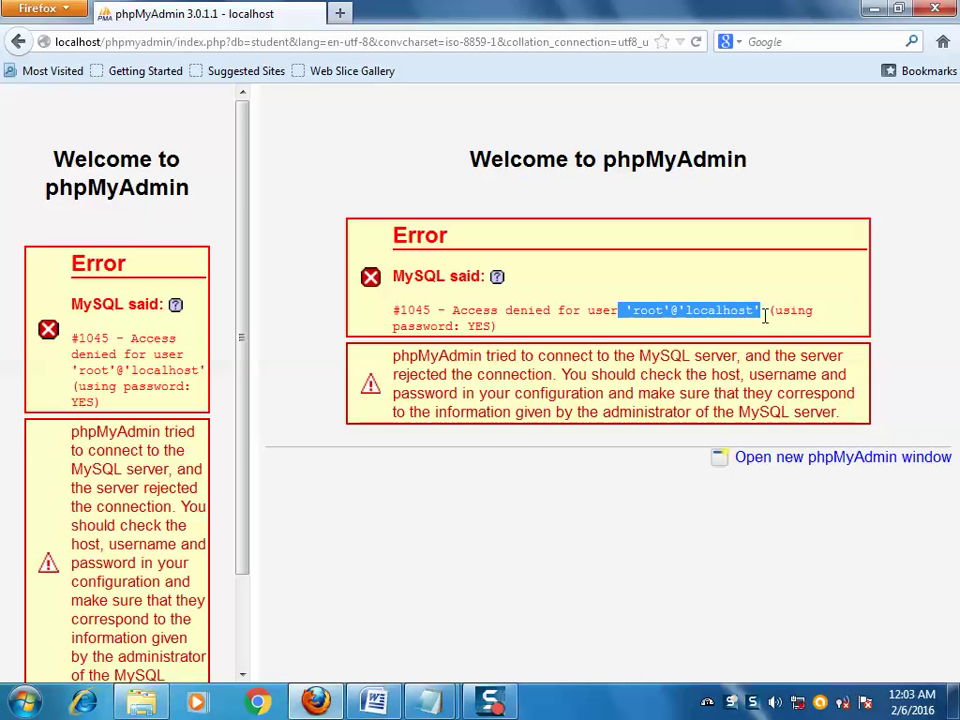
{"action": "mouse_move", "coordinate": [476, 326]}
{"action": "left_mouse_down"}
{"action": "mouse_move", "coordinate": [500, 327]}
{"action": "mouse_move", "coordinate": [472, 325]}
{"action": "mouse_move", "coordinate": [492, 326]}
{"action": "left_mouse_up"}
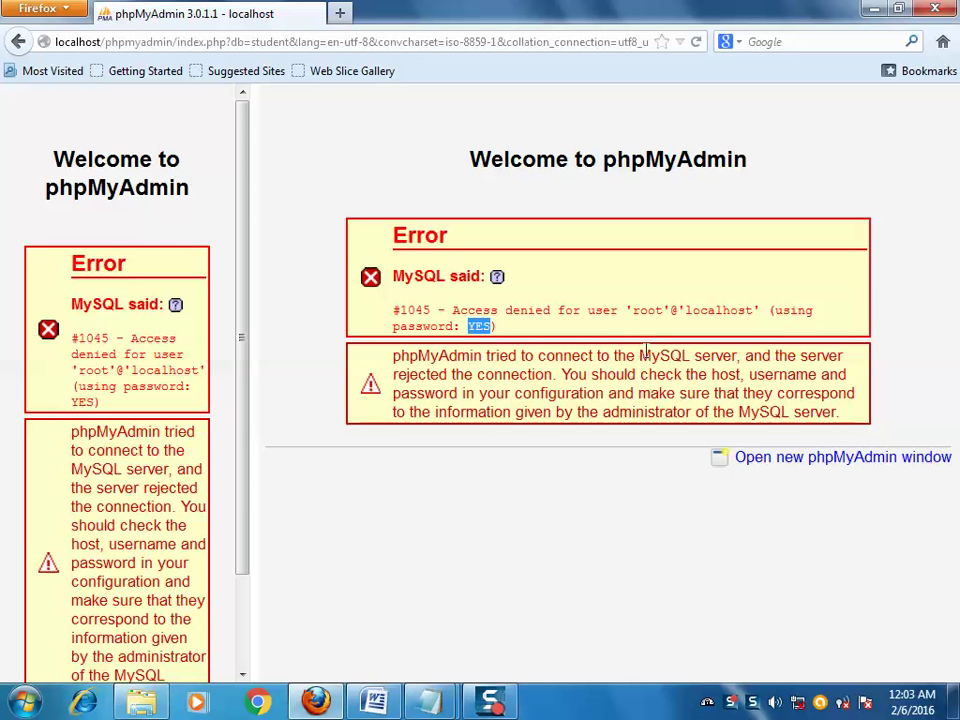
{"action": "left_click_drag", "start_coordinate": [648, 313], "coordinate": [672, 314]}
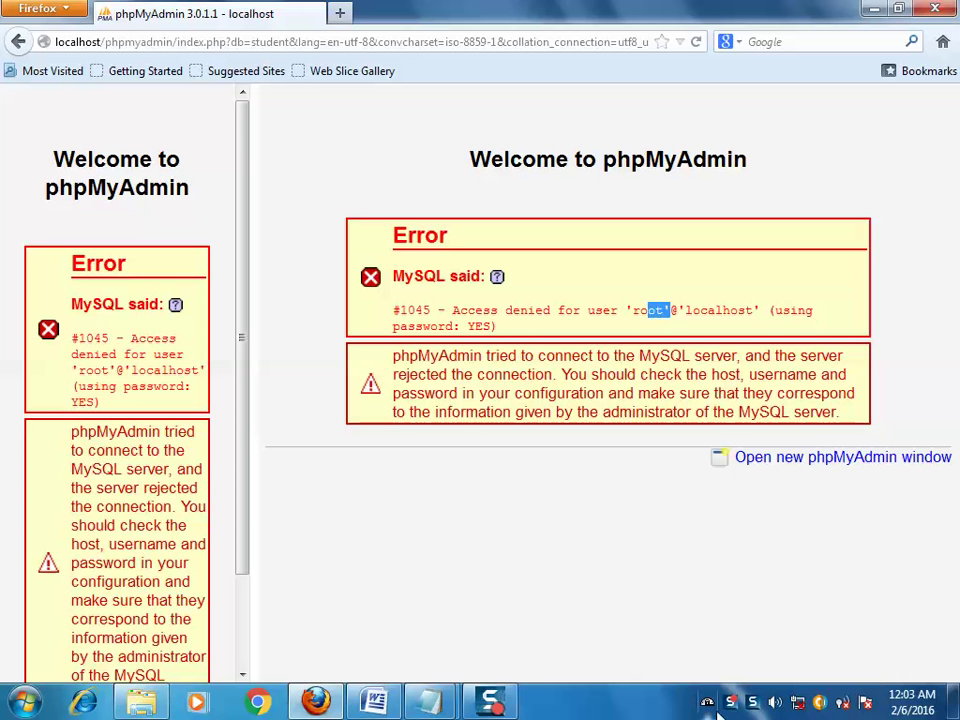
{"action": "left_click", "coordinate": [707, 702]}
{"action": "mouse_move", "coordinate": [779, 595]}
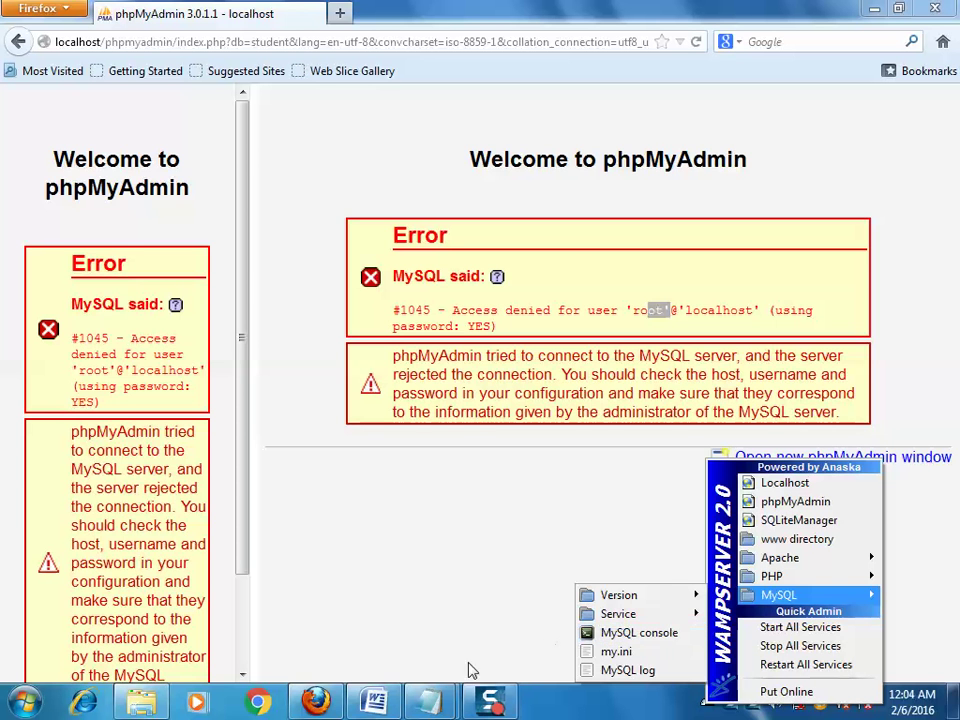
- In config.inc, empty the password value again and save the file
{"action": "left_click", "coordinate": [430, 703]}
{"action": "left_click", "coordinate": [533, 622]}
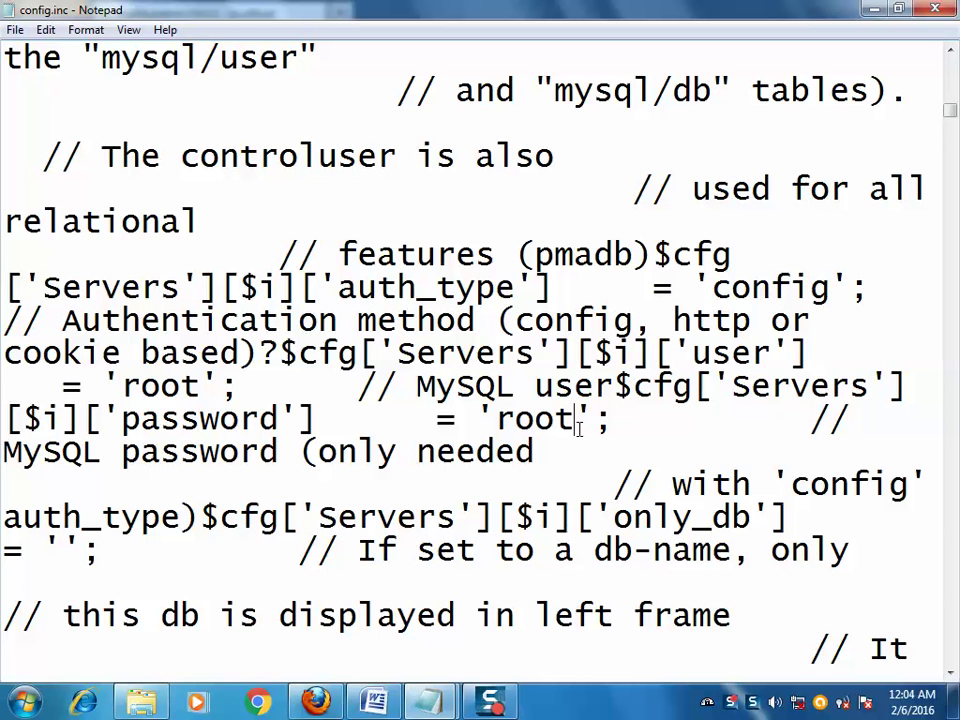
{"action": "left_click_drag", "start_coordinate": [561, 426], "coordinate": [525, 421]}
{"action": "left_click", "coordinate": [505, 428]}
{"action": "key", "text": "BackSpace"}
{"action": "key", "text": "BackSpace"}
{"action": "key", "text": "BackSpace"}
{"action": "key", "text": "BackSpace"}
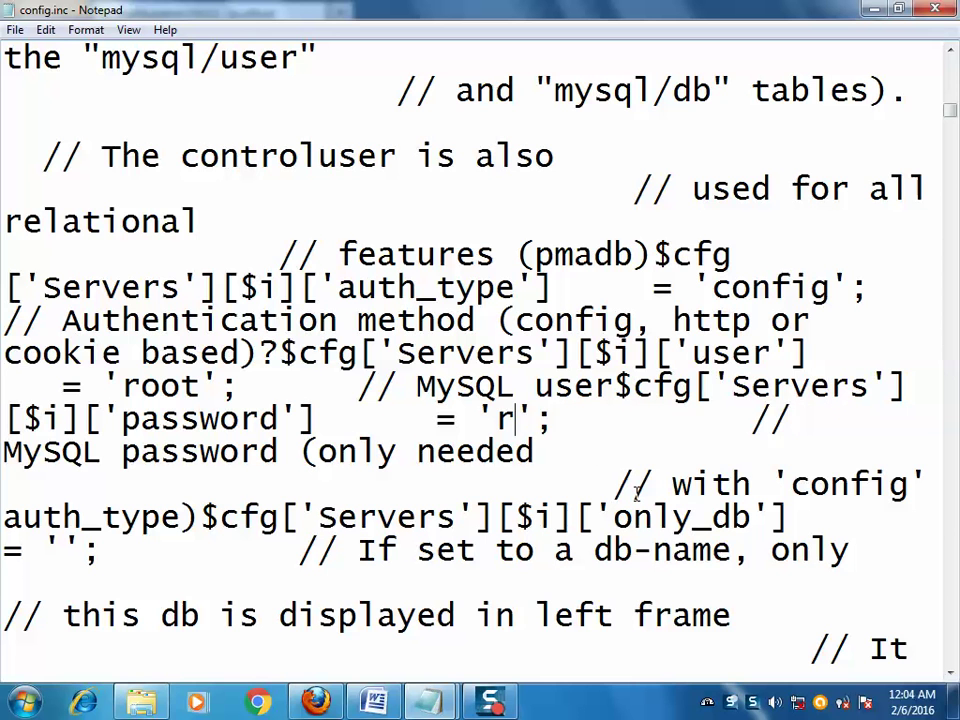
{"action": "key", "text": "ctrl+s"}
- Reload phpMyAdmin so the student database loads cleanly, then select the website line in myinfo.txt in Word
{"action": "left_click", "coordinate": [316, 702]}
{"action": "left_click", "coordinate": [695, 45]}
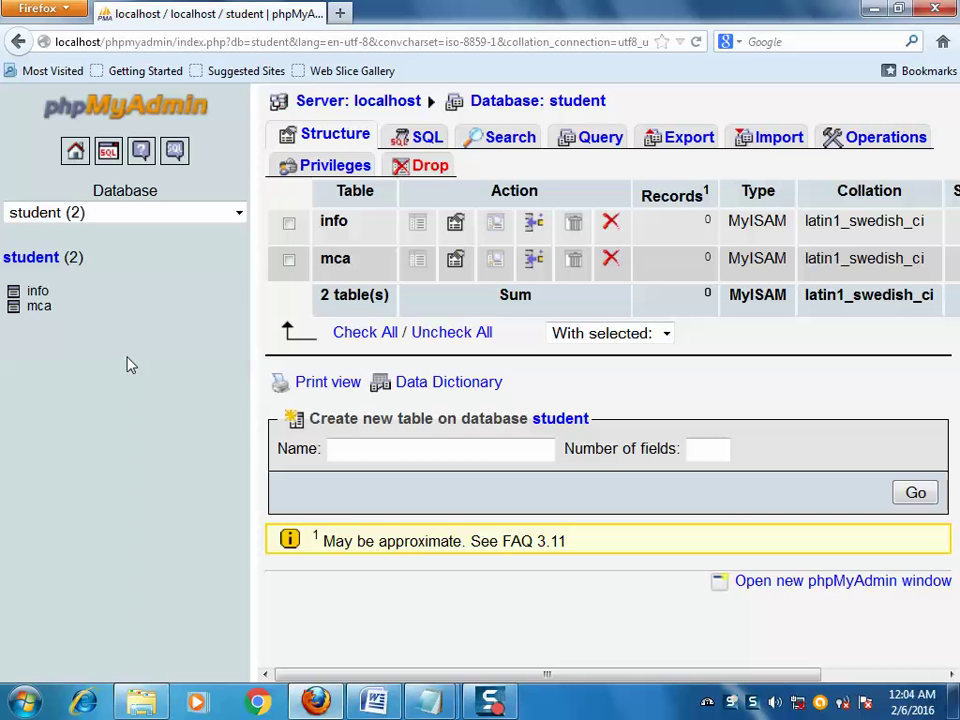
{"action": "left_click", "coordinate": [377, 700]}
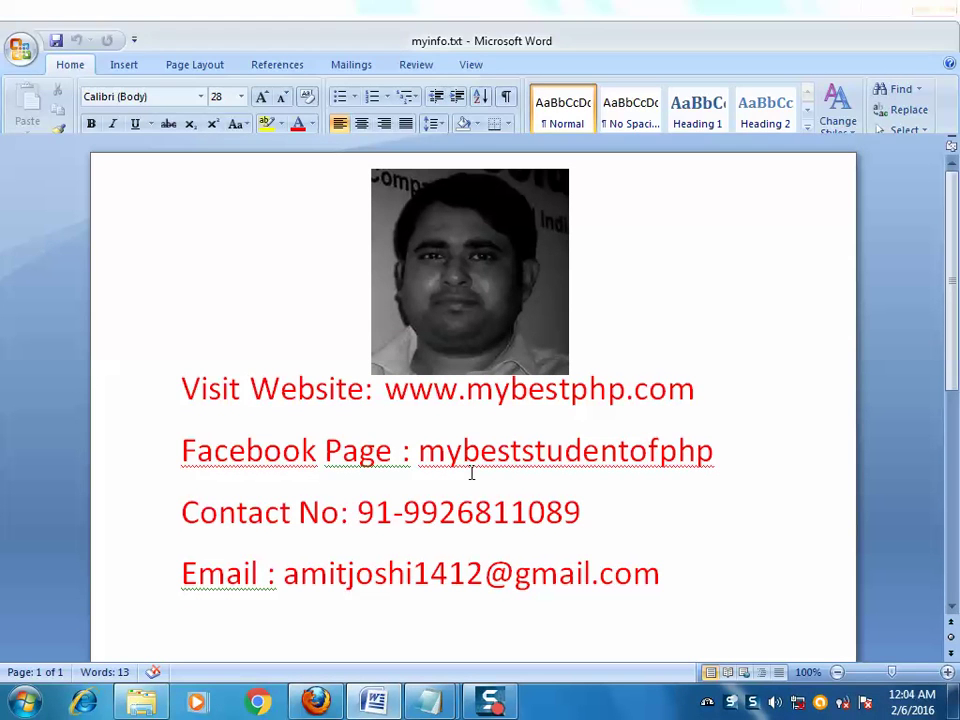
{"action": "left_click_drag", "start_coordinate": [375, 390], "coordinate": [703, 397]}
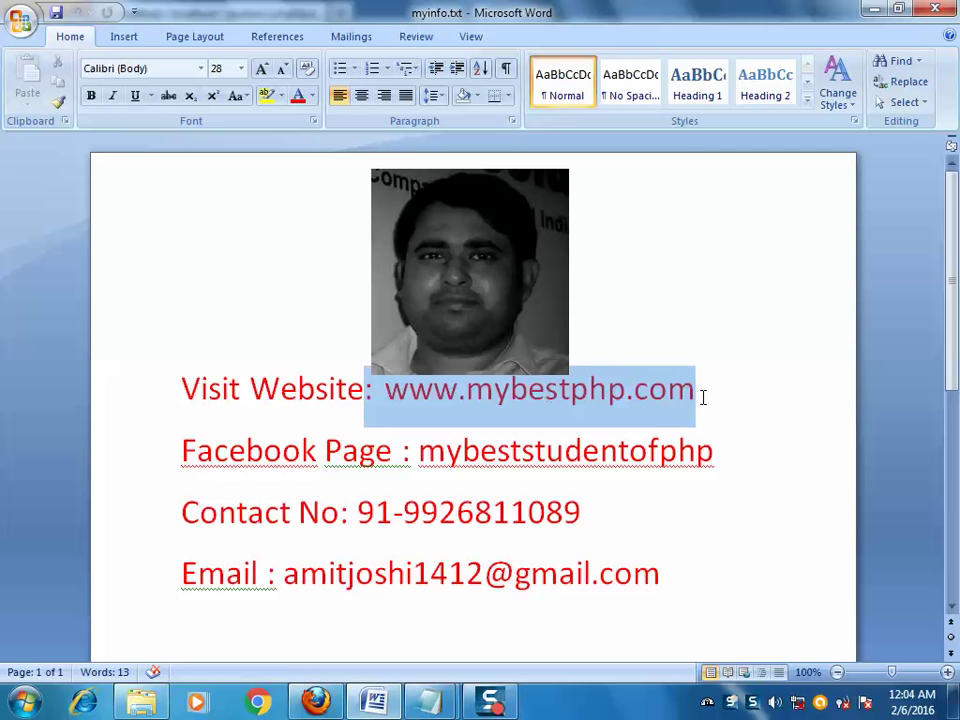